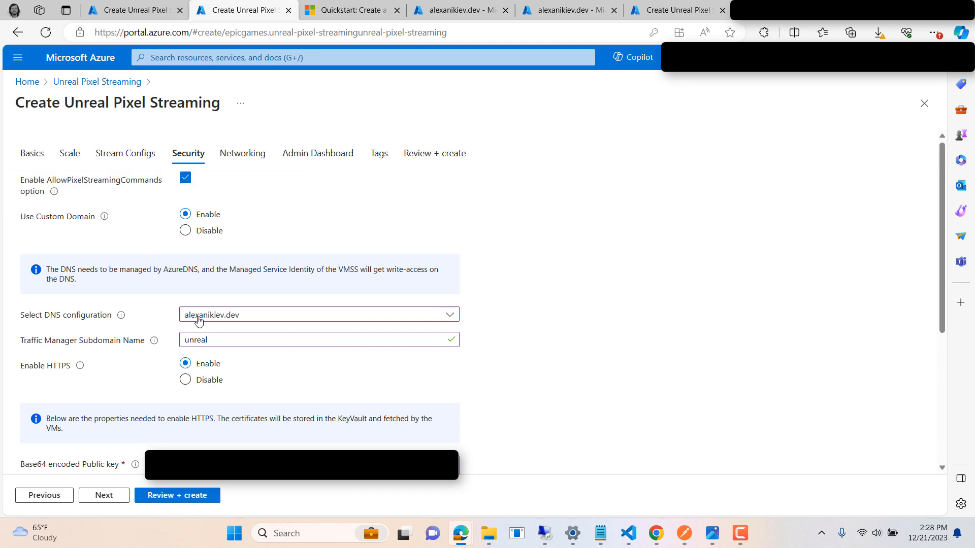
Step: Review the explanations of the custom domain, DNS configuration, Traffic Manager subdomain, HTTPS key and signalling server authentication settings in the Security section
{"action": "mouse_move", "coordinate": [122, 319]}
{"action": "mouse_move", "coordinate": [155, 347]}
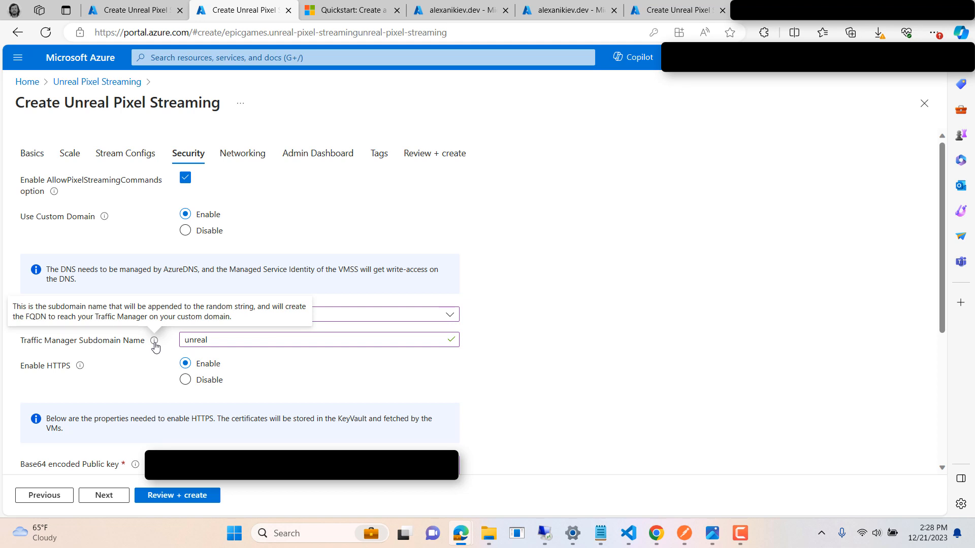
{"action": "mouse_move", "coordinate": [80, 369]}
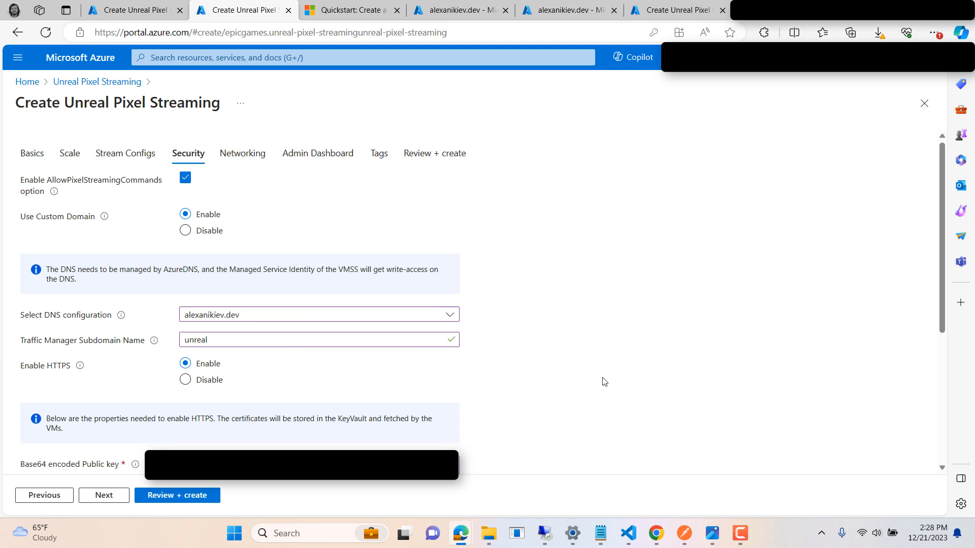
{"action": "scroll", "coordinate": [605, 381], "scroll_direction": "down", "scroll_amount": 5}
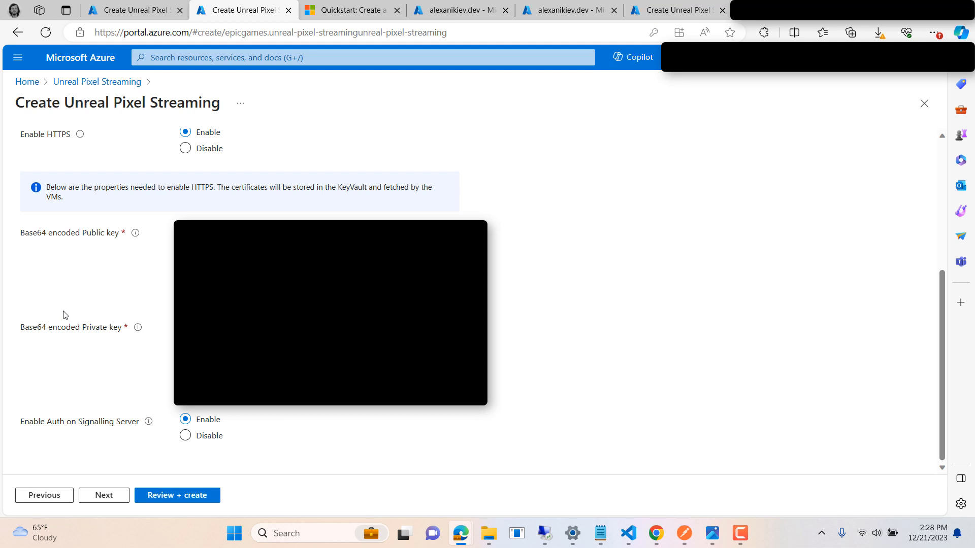
{"action": "mouse_move", "coordinate": [135, 236]}
{"action": "mouse_move", "coordinate": [139, 333]}
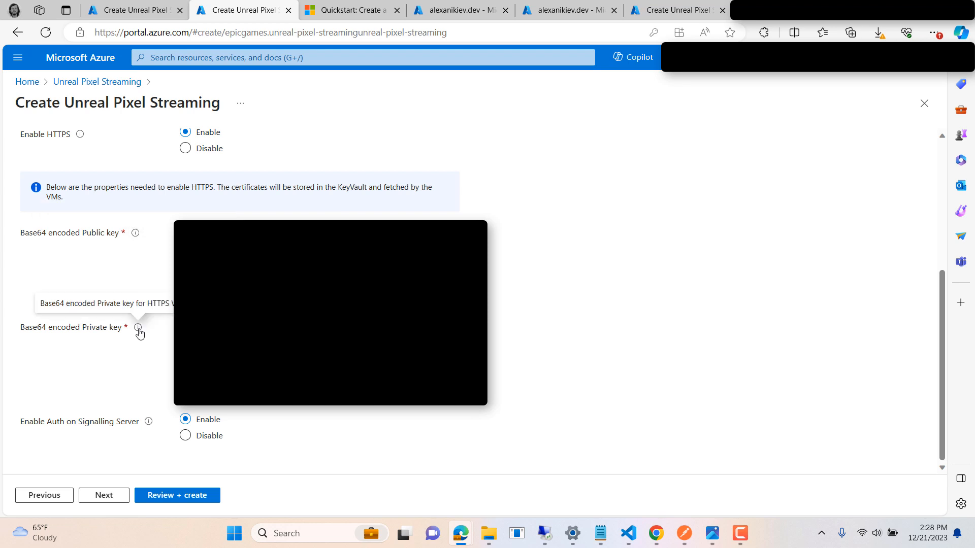
{"action": "mouse_move", "coordinate": [149, 425]}
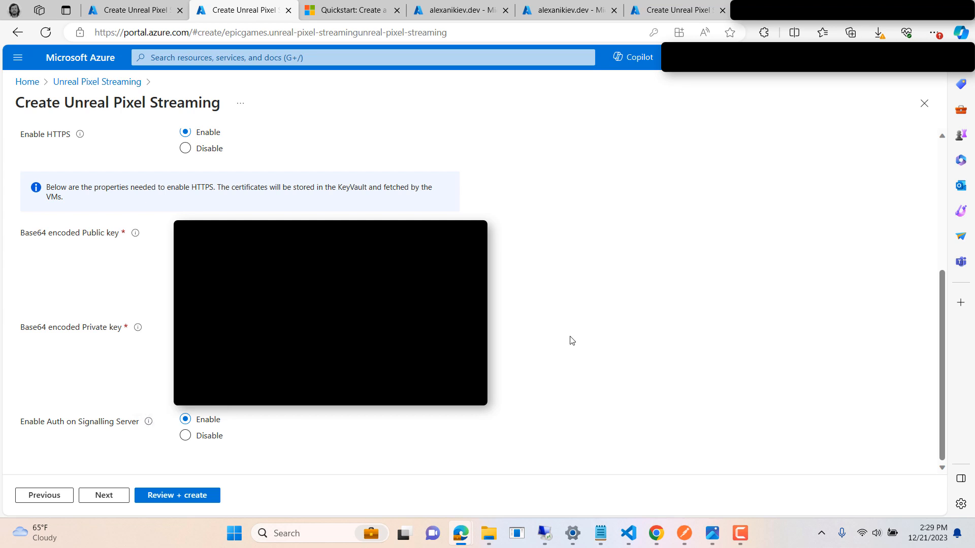
{"action": "scroll", "coordinate": [548, 356], "scroll_direction": "up", "scroll_amount": 5}
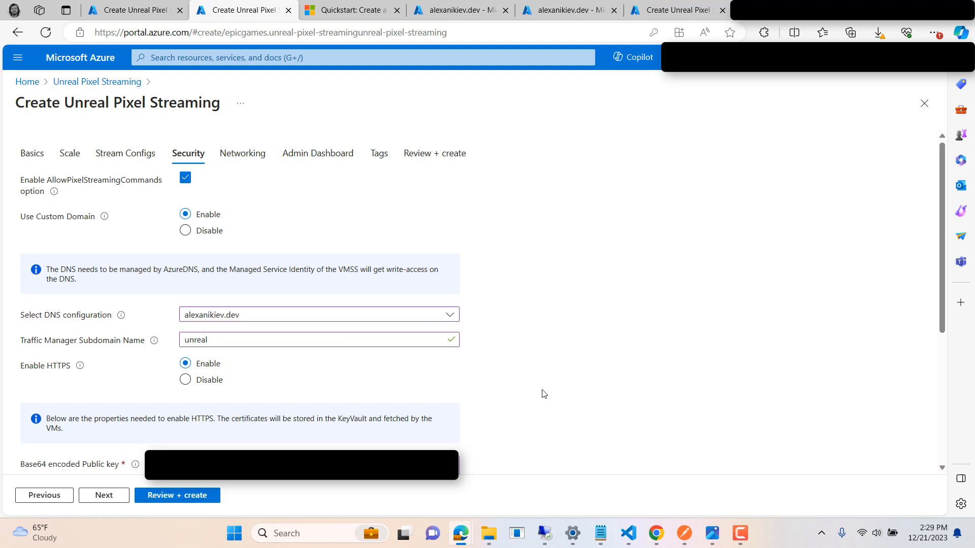
{"action": "mouse_move", "coordinate": [107, 222]}
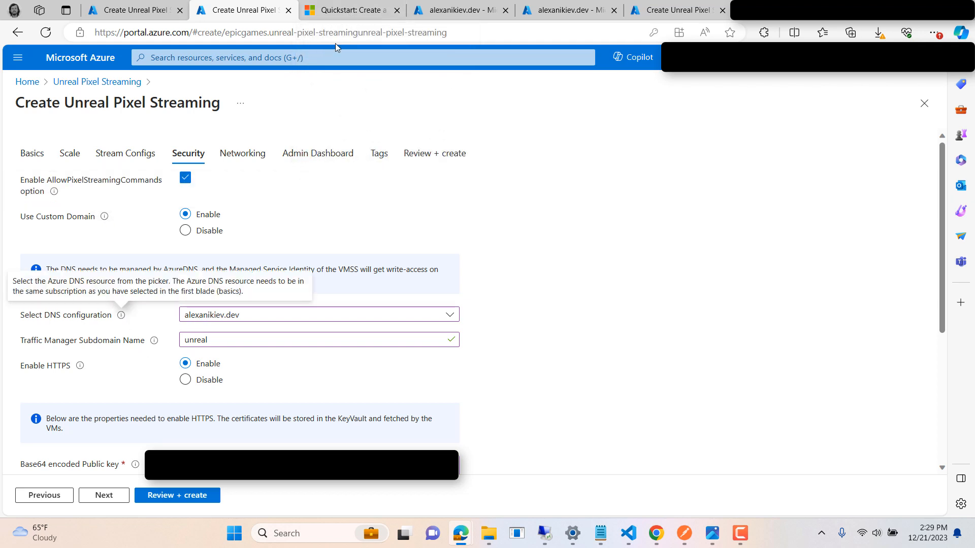
Step: Read the Microsoft Learn quickstart on creating an Azure DNS zone and record, through the name resolution test and cleanup sections
{"action": "left_click", "coordinate": [351, 10]}
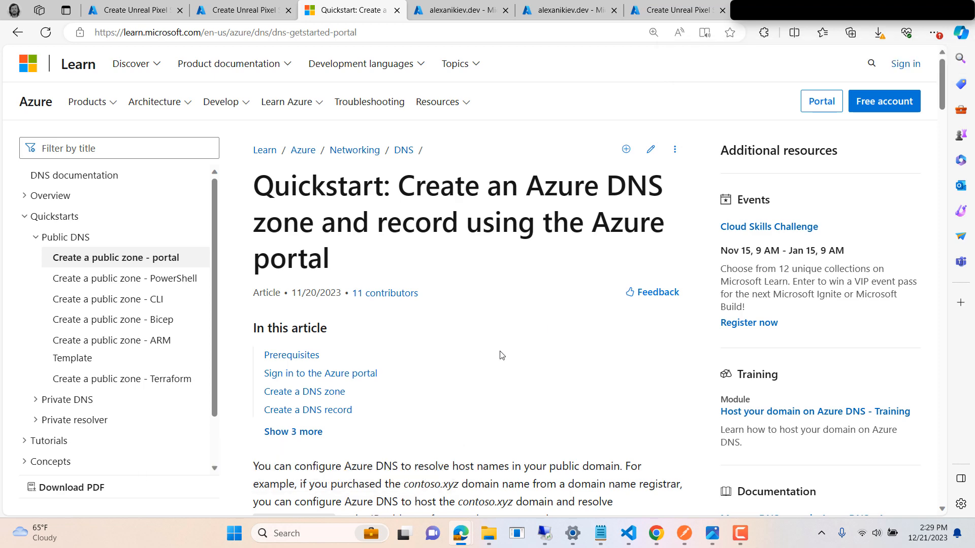
{"action": "scroll", "coordinate": [486, 360], "scroll_direction": "down", "scroll_amount": 5}
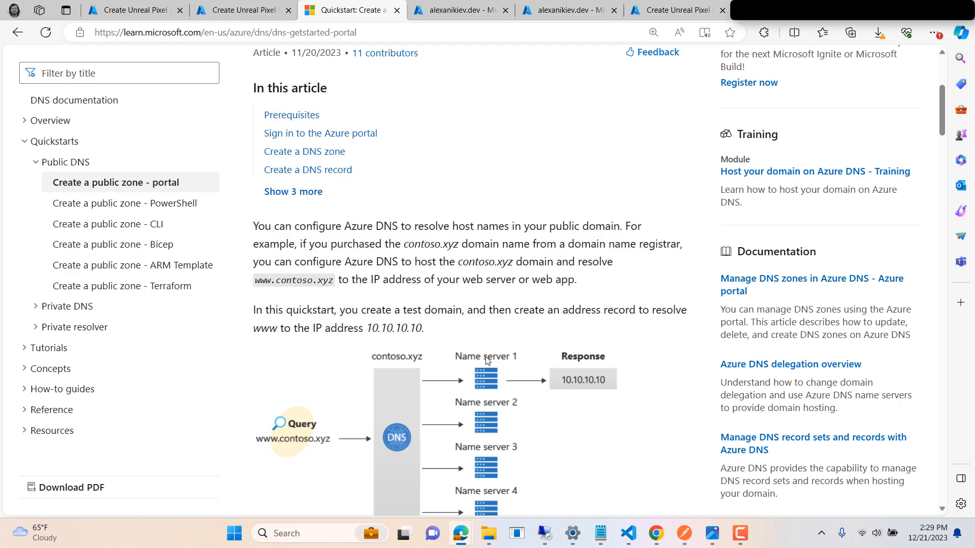
{"action": "scroll", "coordinate": [486, 361], "scroll_direction": "down", "scroll_amount": 15}
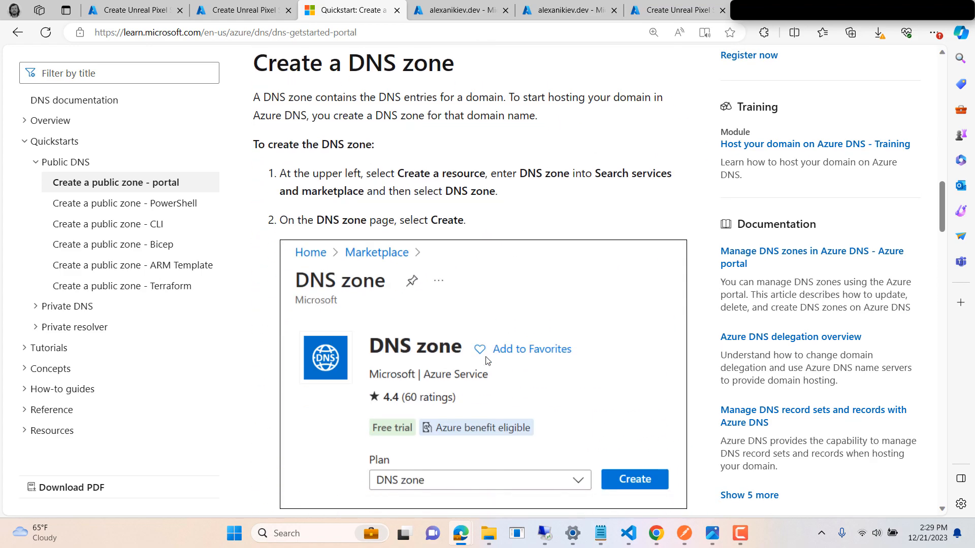
{"action": "scroll", "coordinate": [486, 360], "scroll_direction": "down", "scroll_amount": 18}
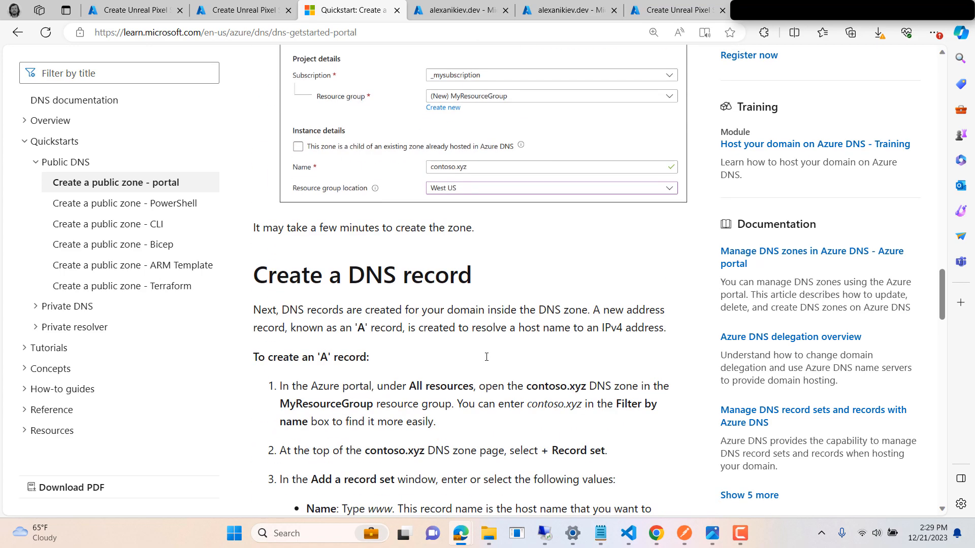
{"action": "scroll", "coordinate": [486, 357], "scroll_direction": "down", "scroll_amount": 4}
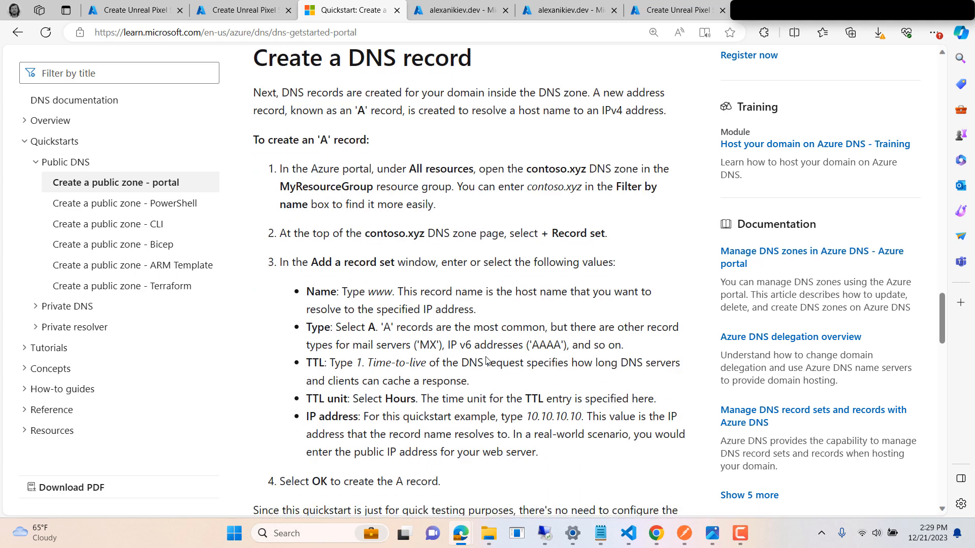
{"action": "scroll", "coordinate": [486, 361], "scroll_direction": "down", "scroll_amount": 9}
{"action": "scroll", "coordinate": [456, 318], "scroll_direction": "down", "scroll_amount": 2}
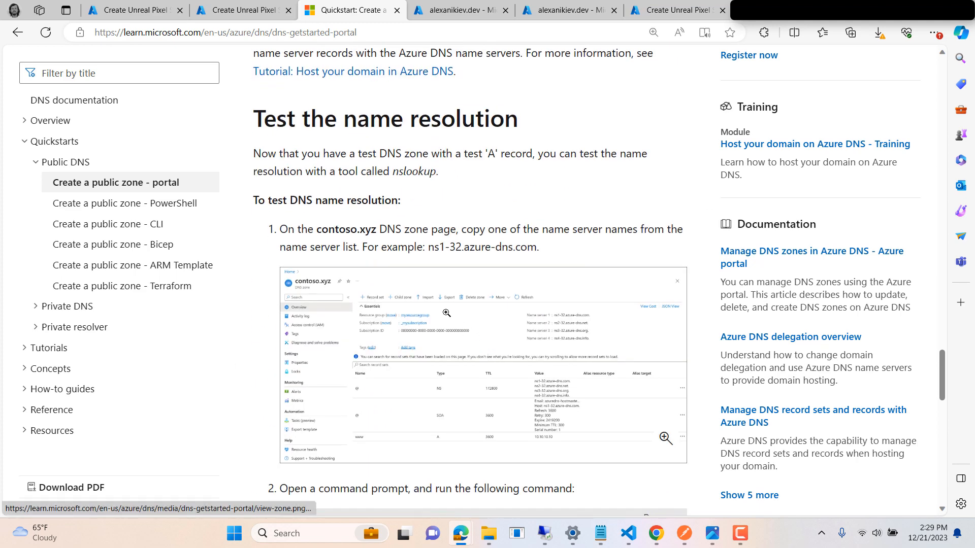
{"action": "left_click_drag", "start_coordinate": [362, 248], "coordinate": [536, 248]}
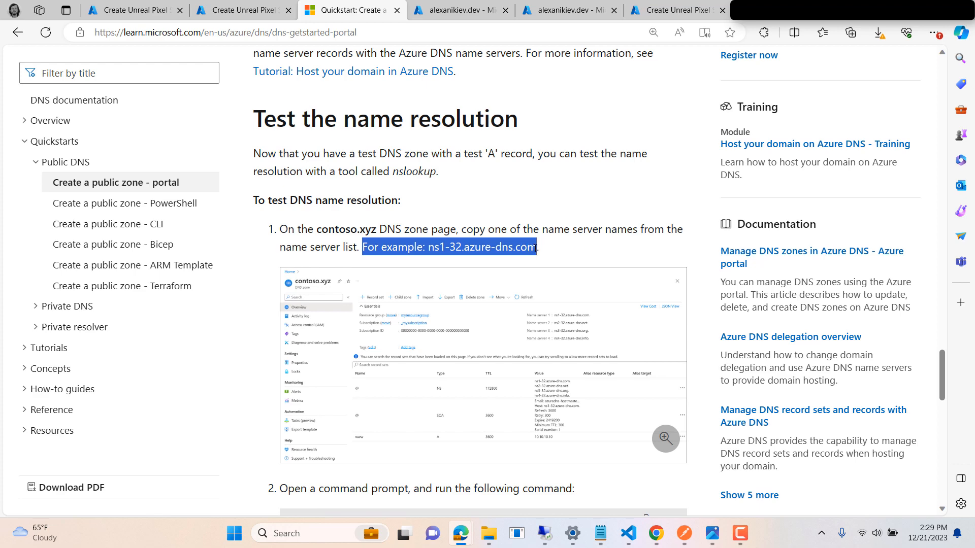
{"action": "left_click", "coordinate": [561, 252]}
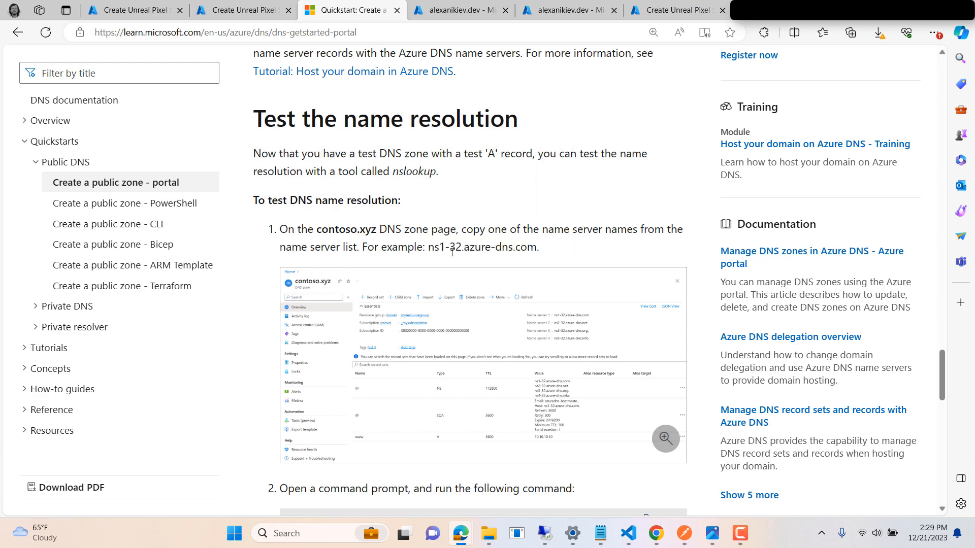
{"action": "scroll", "coordinate": [480, 278], "scroll_direction": "down", "scroll_amount": 12}
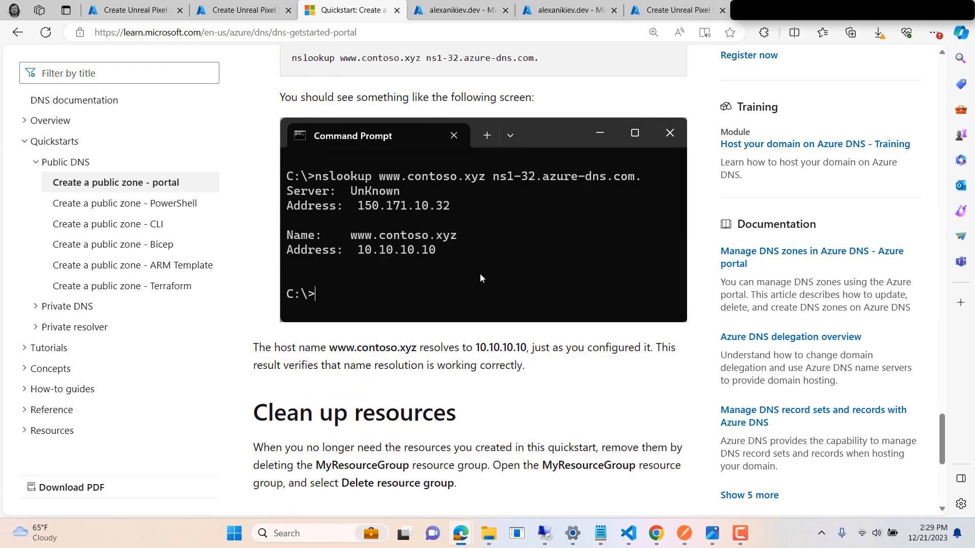
{"action": "scroll", "coordinate": [480, 274], "scroll_direction": "down", "scroll_amount": 3}
{"action": "scroll", "coordinate": [480, 277], "scroll_direction": "up", "scroll_amount": 12}
{"action": "scroll", "coordinate": [480, 287], "scroll_direction": "up", "scroll_amount": 20}
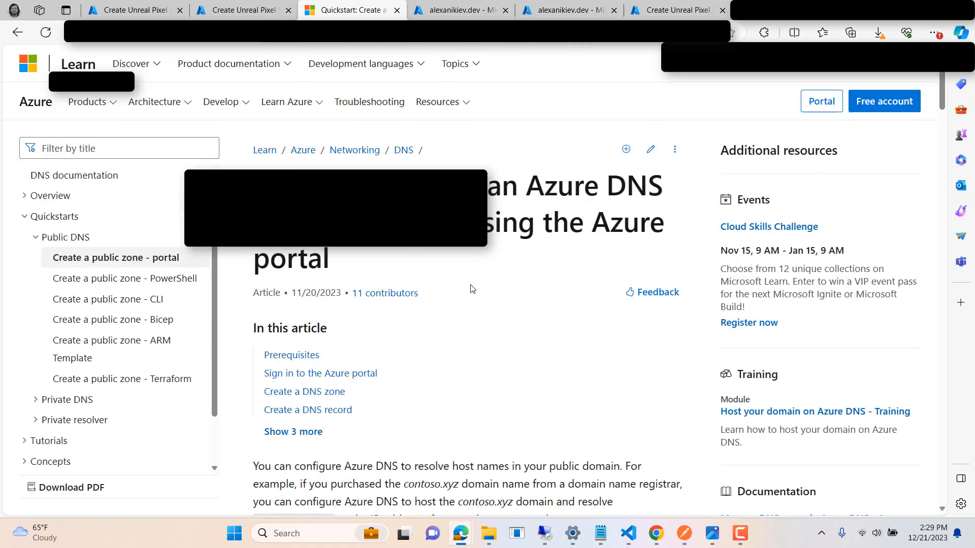
Step: Compare the record sets of the custom domain's DNS zone in the two open Azure portal views
{"action": "left_click", "coordinate": [455, 10]}
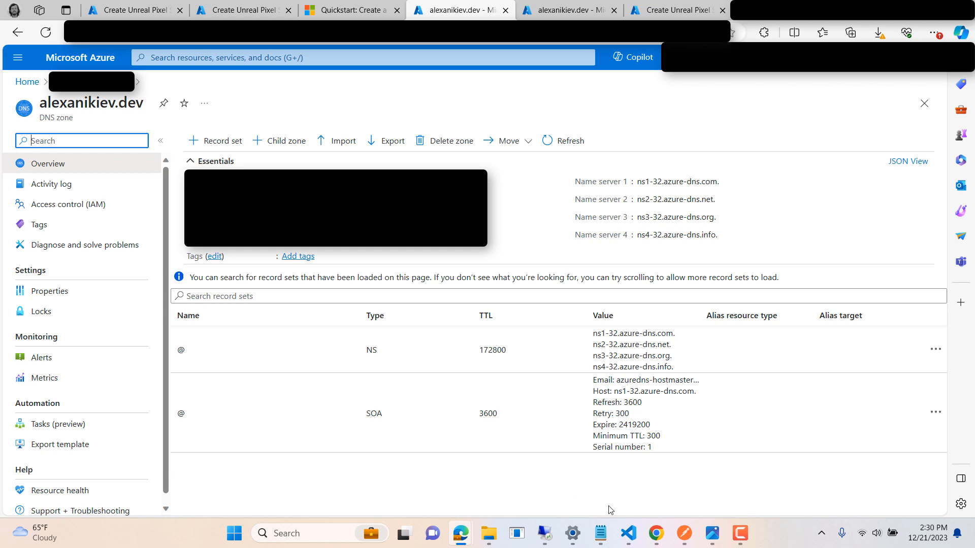
{"action": "left_click", "coordinate": [656, 533]}
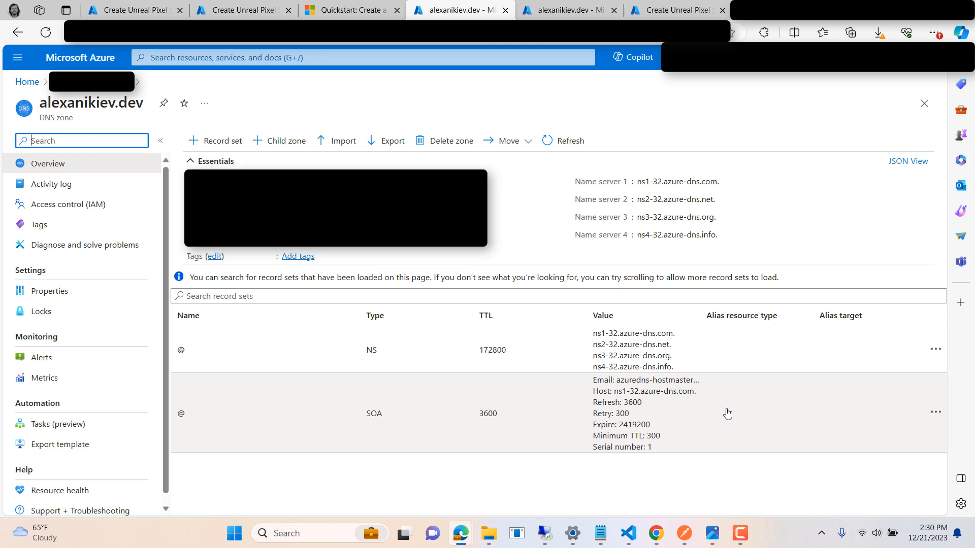
{"action": "left_click", "coordinate": [561, 13]}
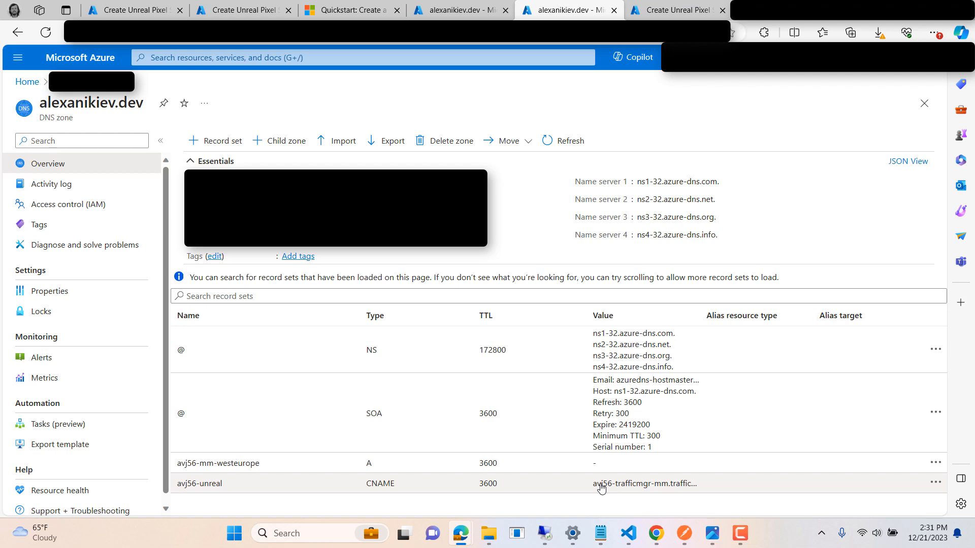
Step: Review the Admin Dashboard options for the Unreal Pixel Streaming deployment, including the explanations of enabling it and the Azure AD Application Client ID
{"action": "left_click", "coordinate": [678, 11]}
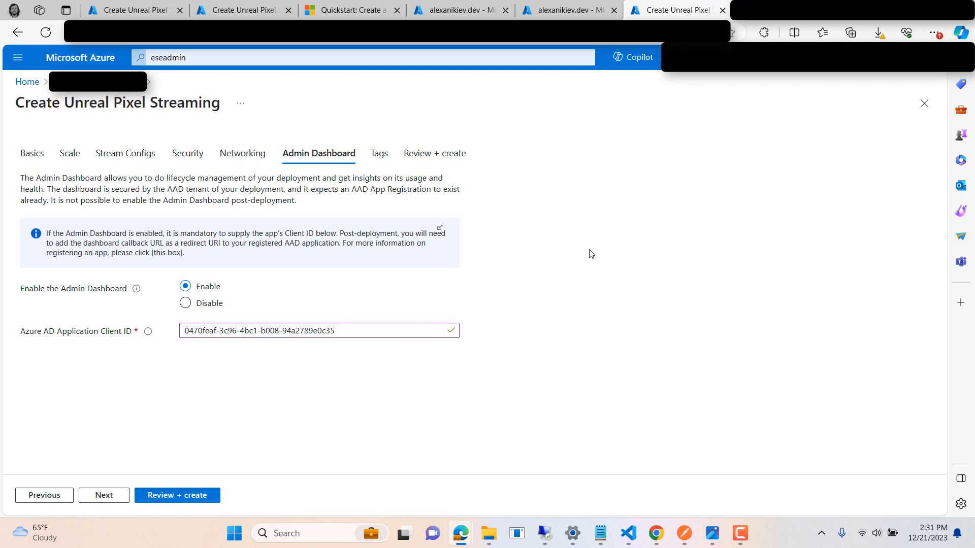
{"action": "mouse_move", "coordinate": [136, 291]}
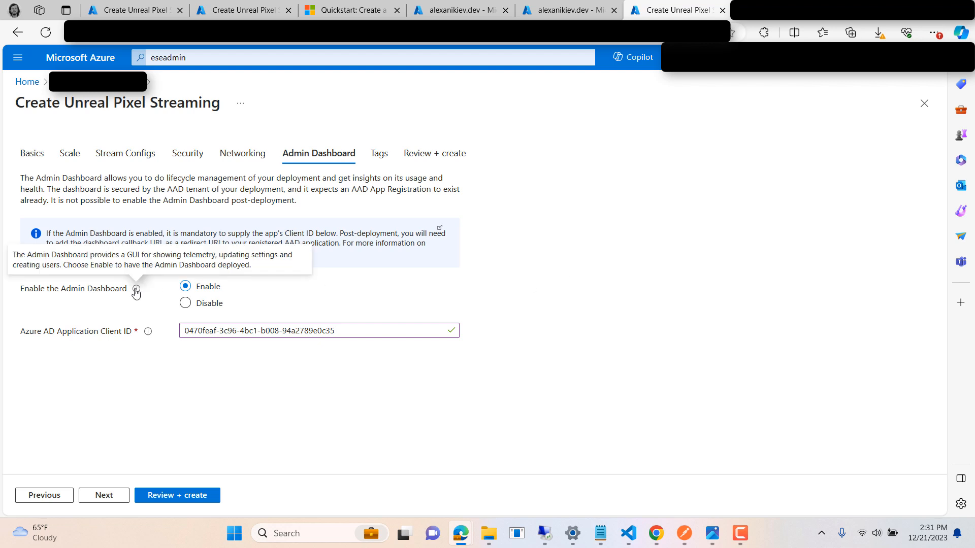
{"action": "mouse_move", "coordinate": [149, 335]}
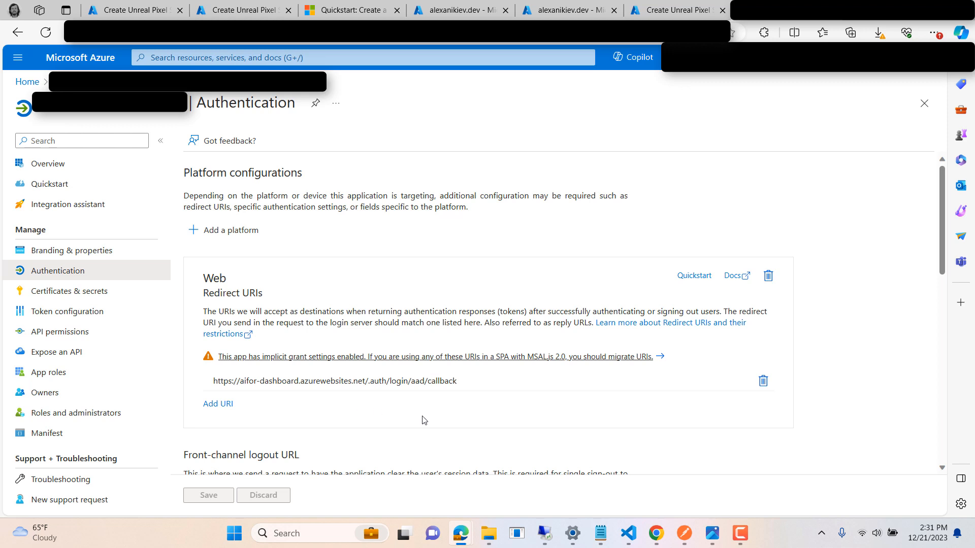
Step: Switch to the remote desktop session to view the OpenSSL and Certbot installers in Downloads, and return to the local desktop
{"action": "left_click", "coordinate": [516, 533]}
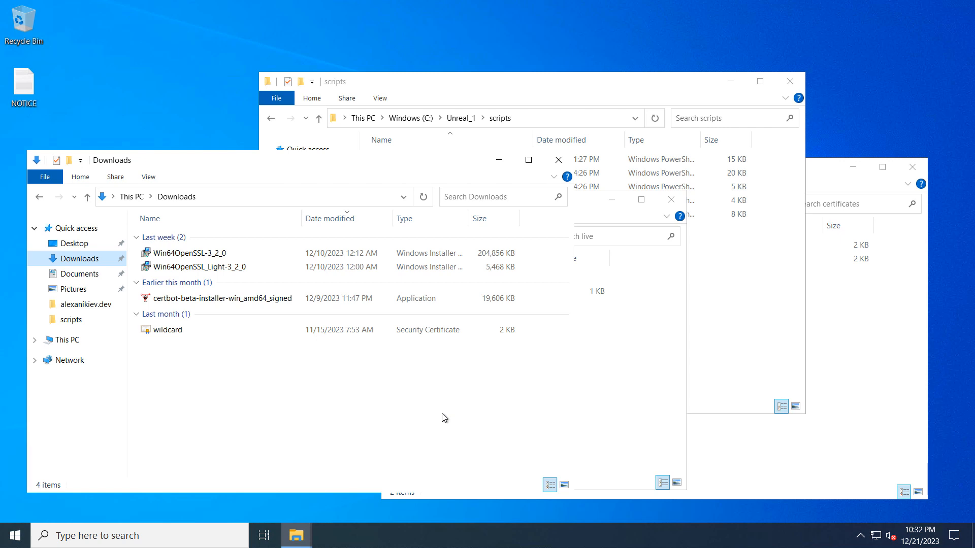
{"action": "mouse_move", "coordinate": [531, 4]}
{"action": "mouse_move", "coordinate": [492, 1]}
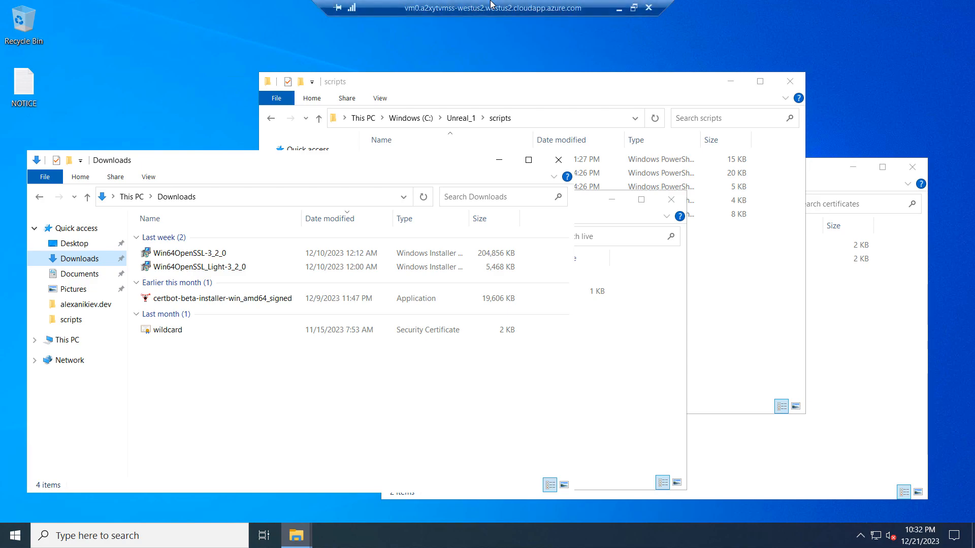
{"action": "left_click", "coordinate": [620, 7]}
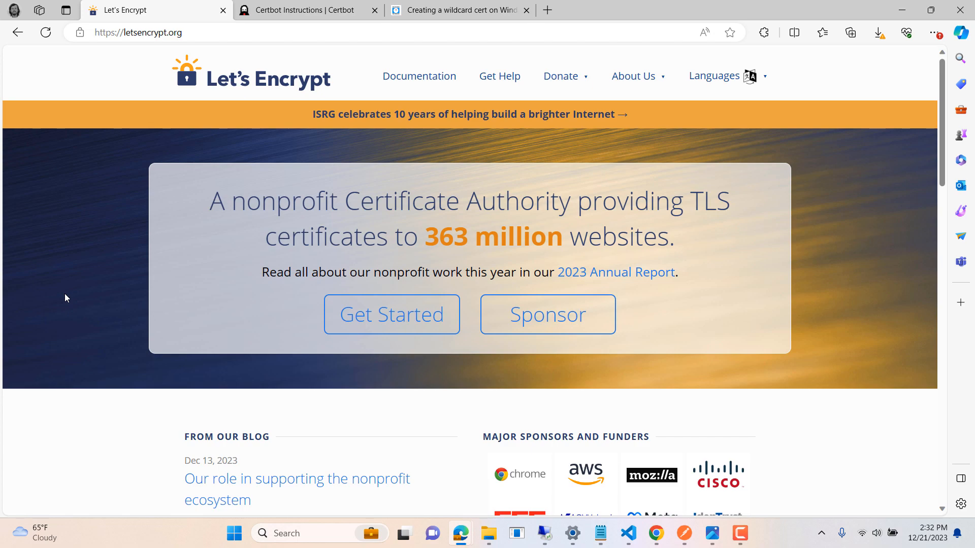
Step: Look through the Let's Encrypt home page and the Certbot wildcard instructions for Other on Windows
{"action": "scroll", "coordinate": [65, 295], "scroll_direction": "down", "scroll_amount": 10}
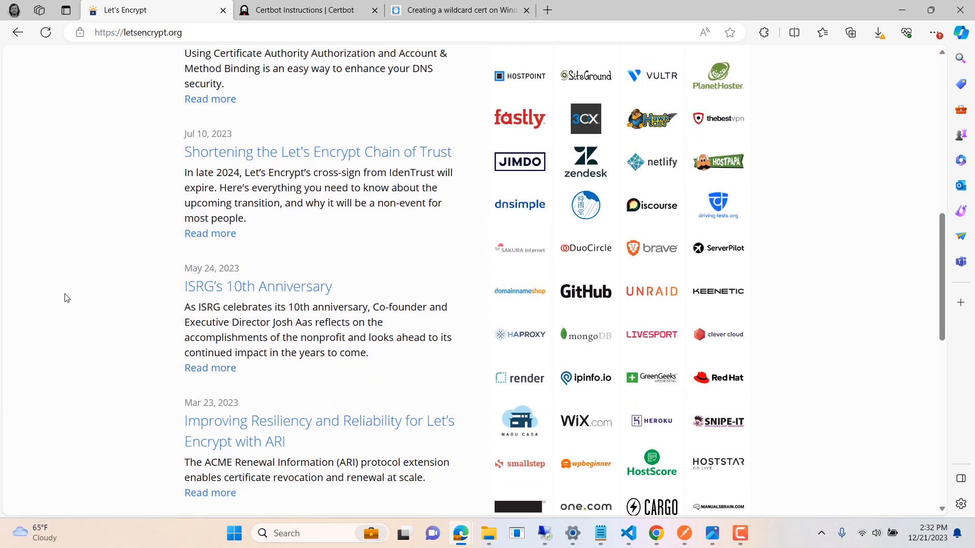
{"action": "scroll", "coordinate": [65, 295], "scroll_direction": "up", "scroll_amount": 12}
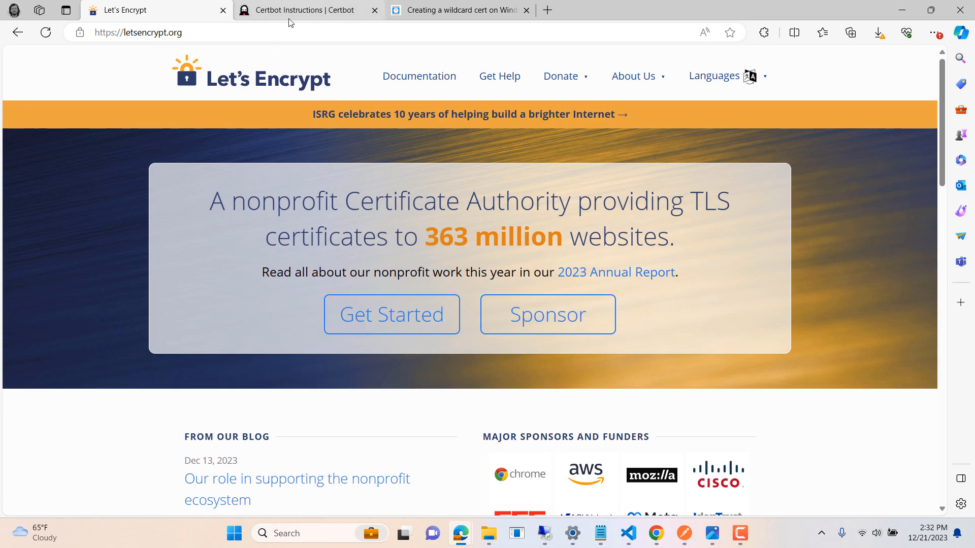
{"action": "left_click", "coordinate": [291, 15]}
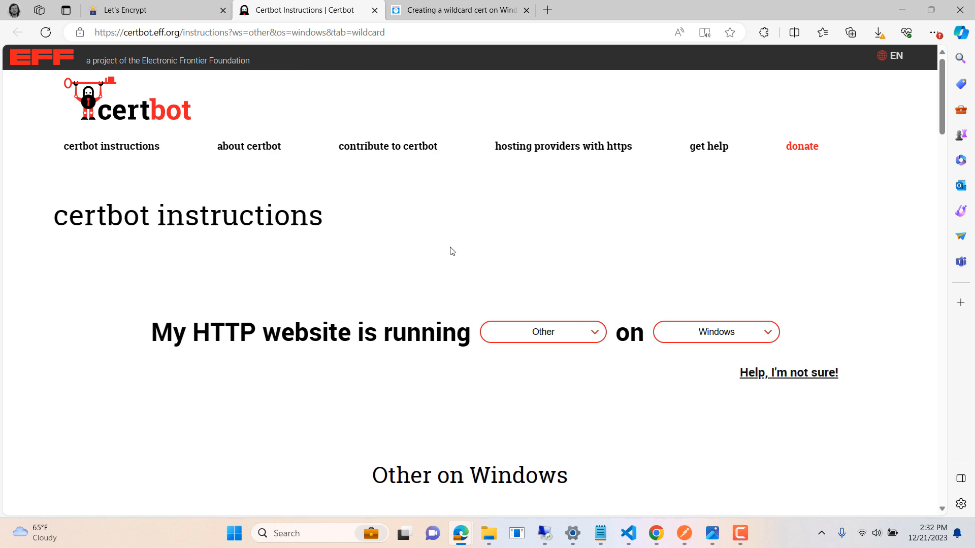
{"action": "scroll", "coordinate": [451, 251], "scroll_direction": "down", "scroll_amount": 7}
{"action": "scroll", "coordinate": [451, 251], "scroll_direction": "up", "scroll_amount": 8}
Step: Read the article on creating a wildcard cert on Windows using LetsEncrypt, covering the certbot command, DNS TXT records and OpenSSL PFX conversion
{"action": "left_click", "coordinate": [460, 10]}
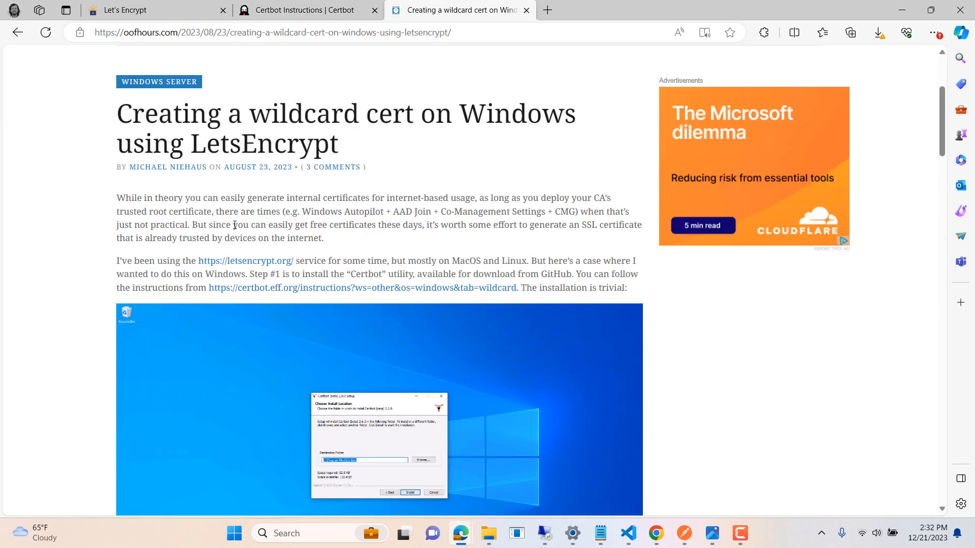
{"action": "scroll", "coordinate": [257, 280], "scroll_direction": "down", "scroll_amount": 10}
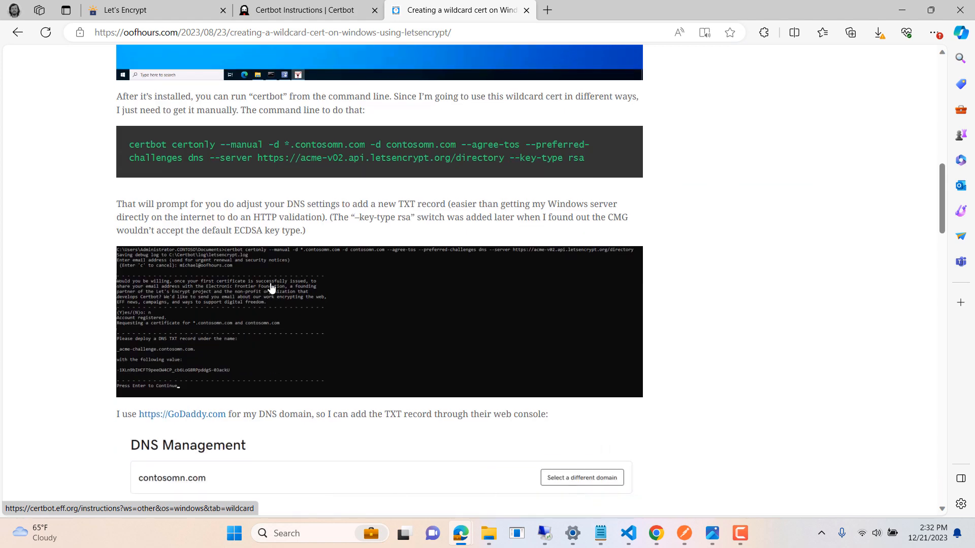
{"action": "scroll", "coordinate": [270, 288], "scroll_direction": "up", "scroll_amount": 5}
{"action": "scroll", "coordinate": [271, 288], "scroll_direction": "down", "scroll_amount": 6}
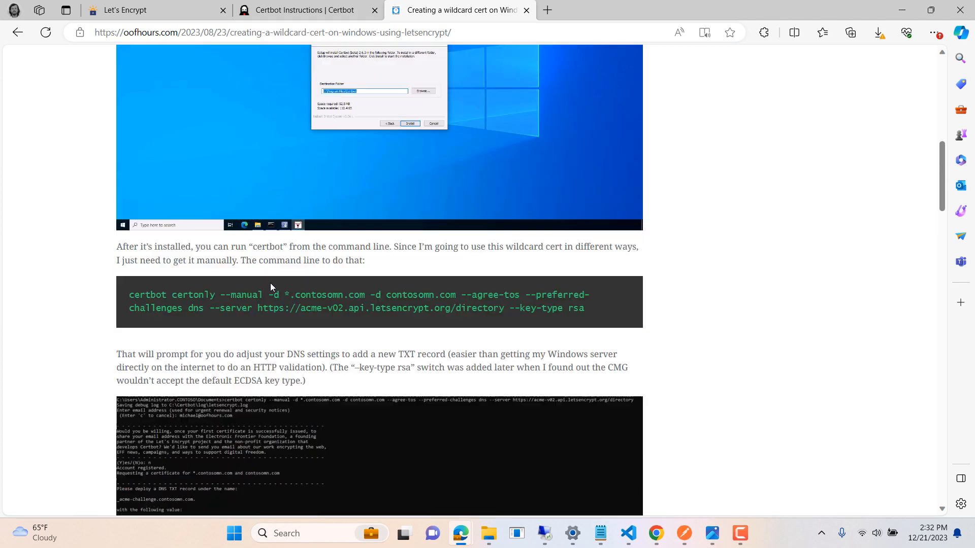
{"action": "scroll", "coordinate": [270, 283], "scroll_direction": "down", "scroll_amount": 5}
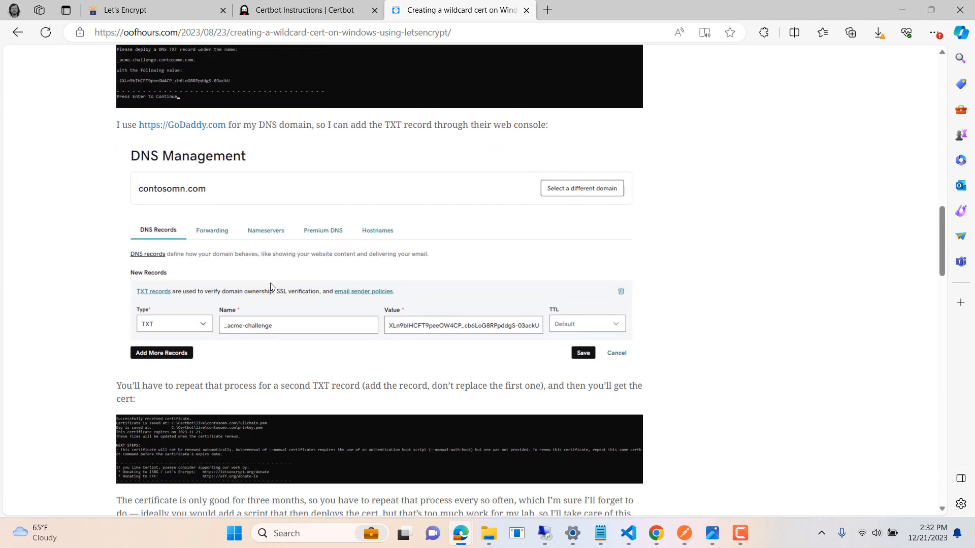
{"action": "scroll", "coordinate": [270, 283], "scroll_direction": "down", "scroll_amount": 5}
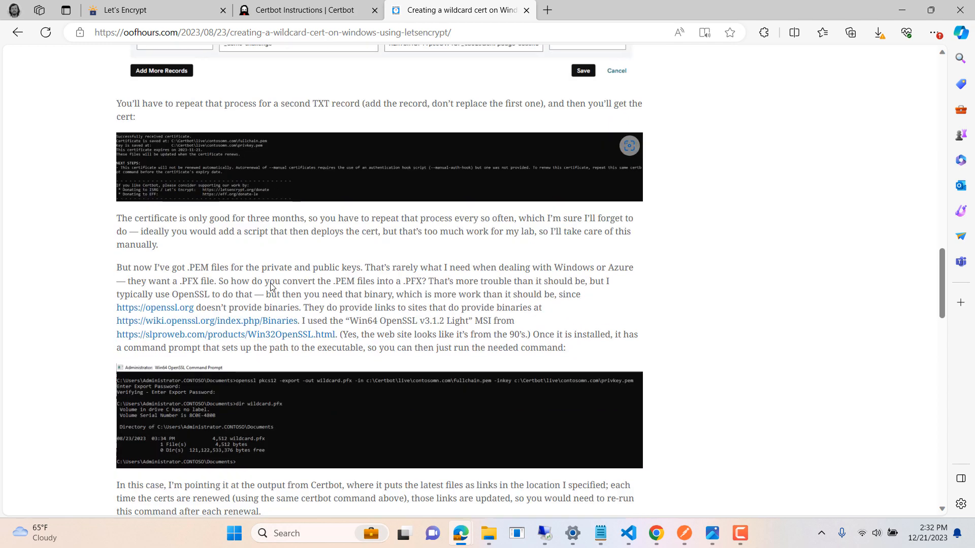
{"action": "scroll", "coordinate": [270, 287], "scroll_direction": "down", "scroll_amount": 2}
{"action": "scroll", "coordinate": [270, 288], "scroll_direction": "up", "scroll_amount": 1}
{"action": "scroll", "coordinate": [270, 287], "scroll_direction": "up", "scroll_amount": 1}
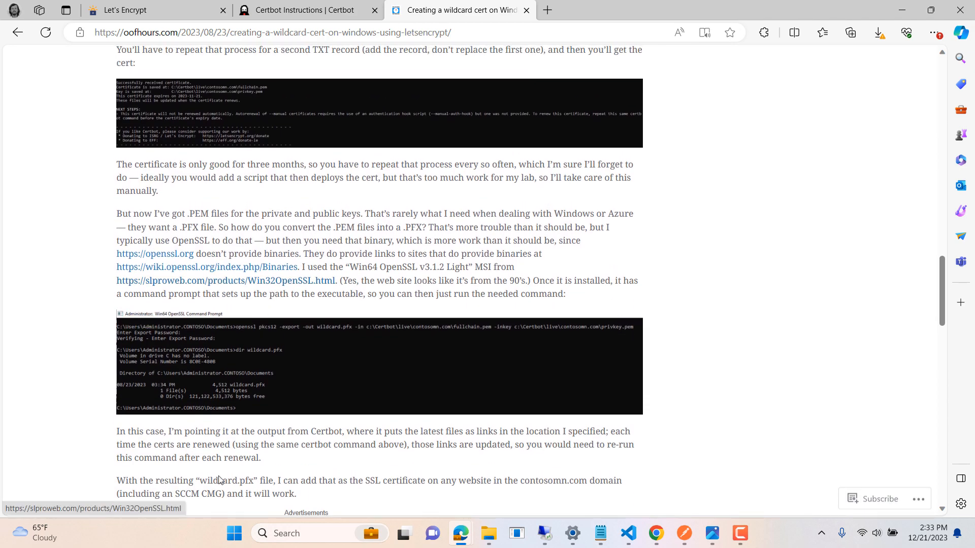
Step: Point out the wildcard.pfx file name in the article, and switch to the Certbot live folder in the remote desktop session
{"action": "left_click_drag", "start_coordinate": [200, 483], "coordinate": [250, 483]}
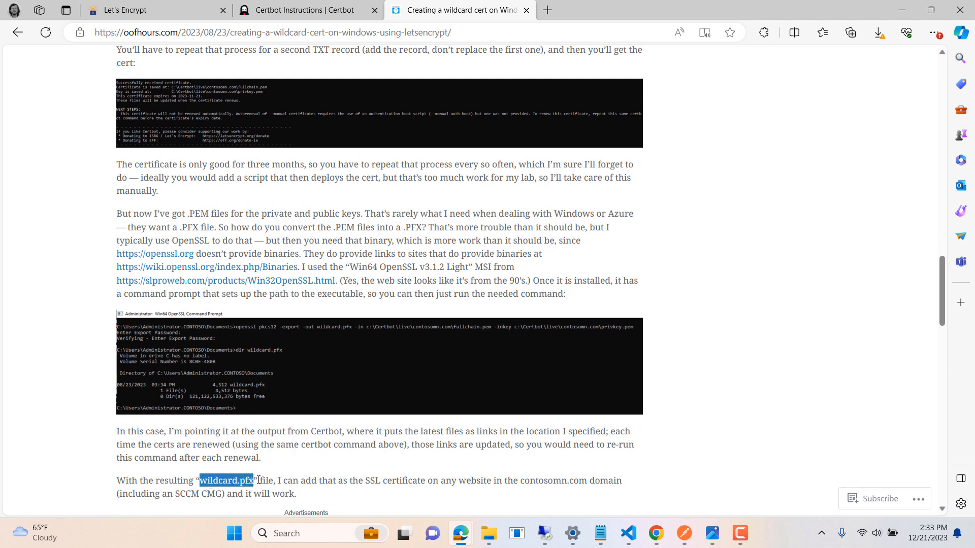
{"action": "left_click", "coordinate": [259, 480]}
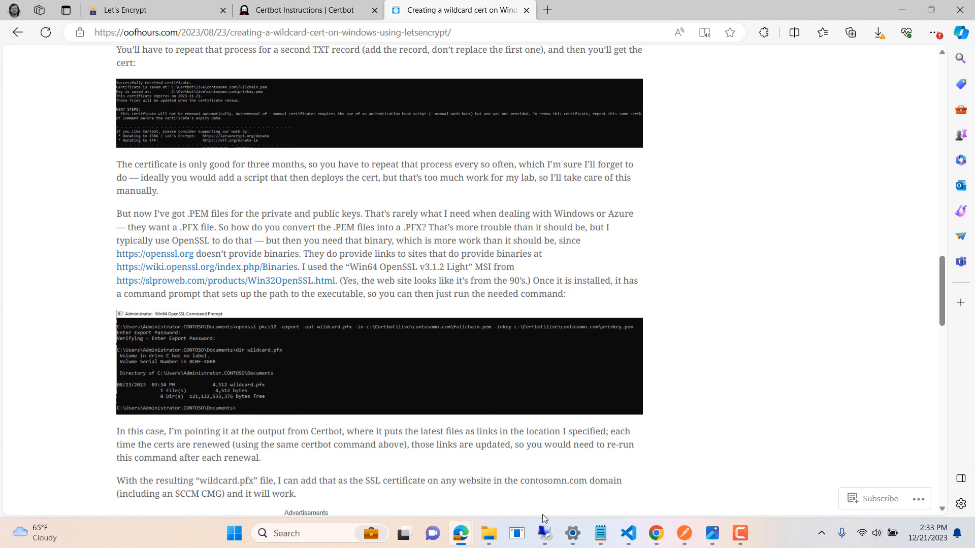
{"action": "key", "text": "alt+Tab"}
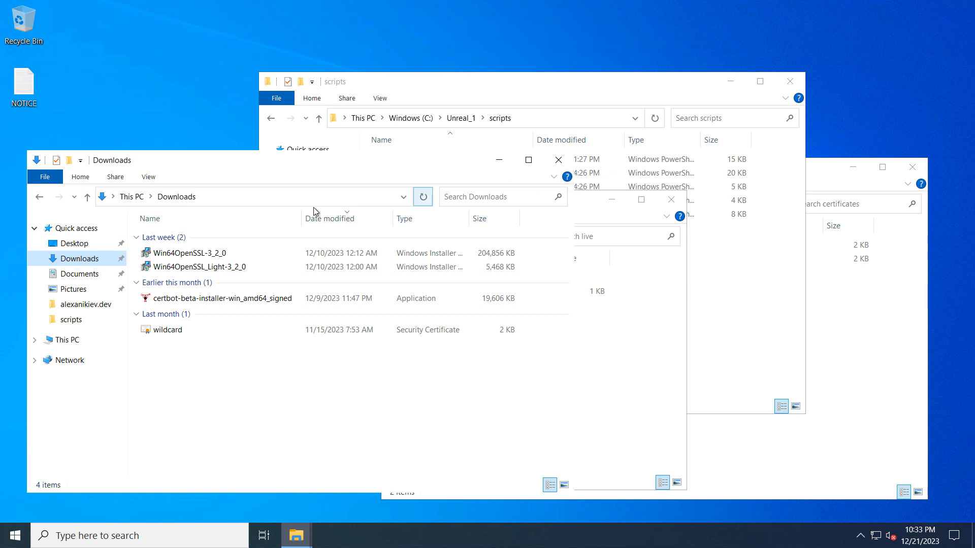
{"action": "left_click_drag", "start_coordinate": [193, 166], "coordinate": [222, 184]}
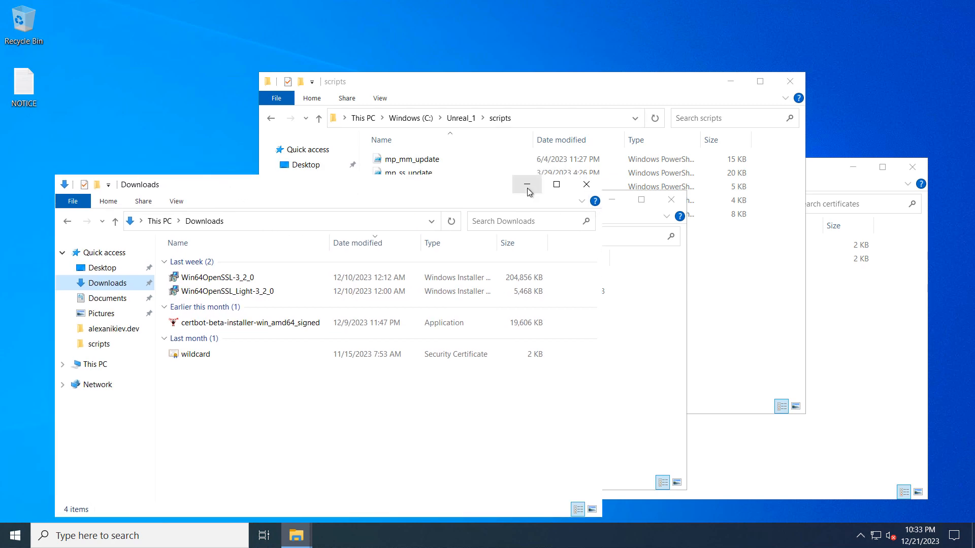
{"action": "left_click", "coordinate": [527, 184]}
{"action": "left_click_drag", "start_coordinate": [296, 205], "coordinate": [238, 193]}
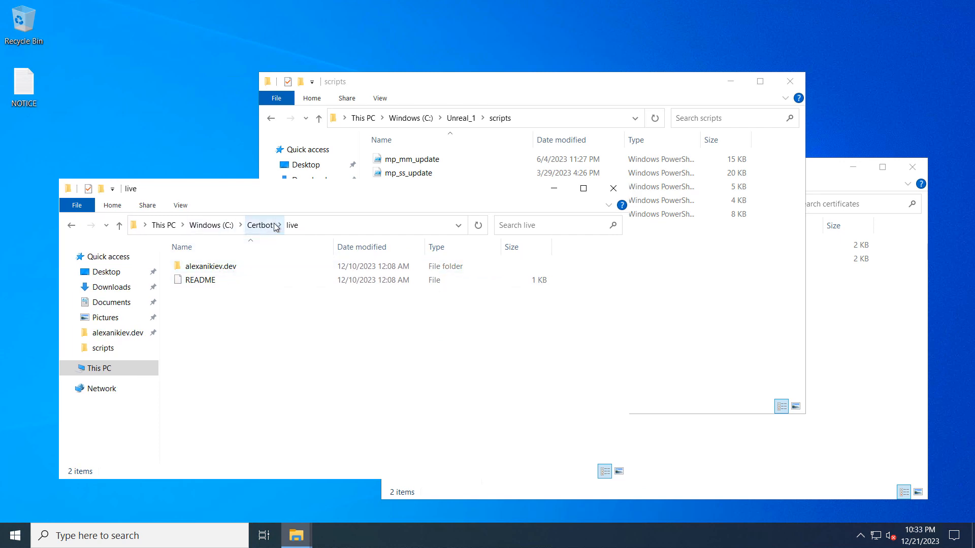
Step: Open the README in the Certbot live folder with Notepad, review its key and certificate file descriptions, and close it
{"action": "right_click", "coordinate": [196, 279]}
{"action": "left_click", "coordinate": [235, 290]}
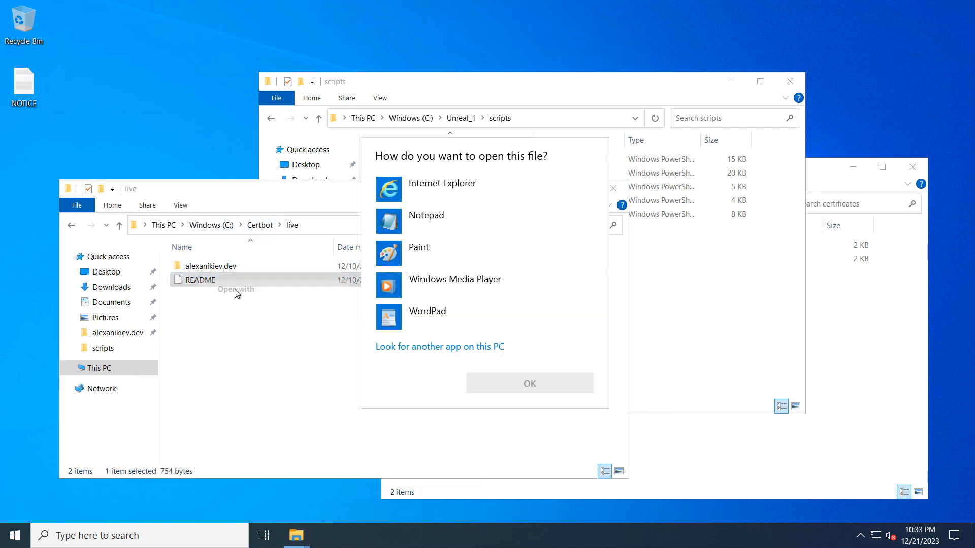
{"action": "left_click", "coordinate": [416, 223]}
{"action": "left_click", "coordinate": [530, 383]}
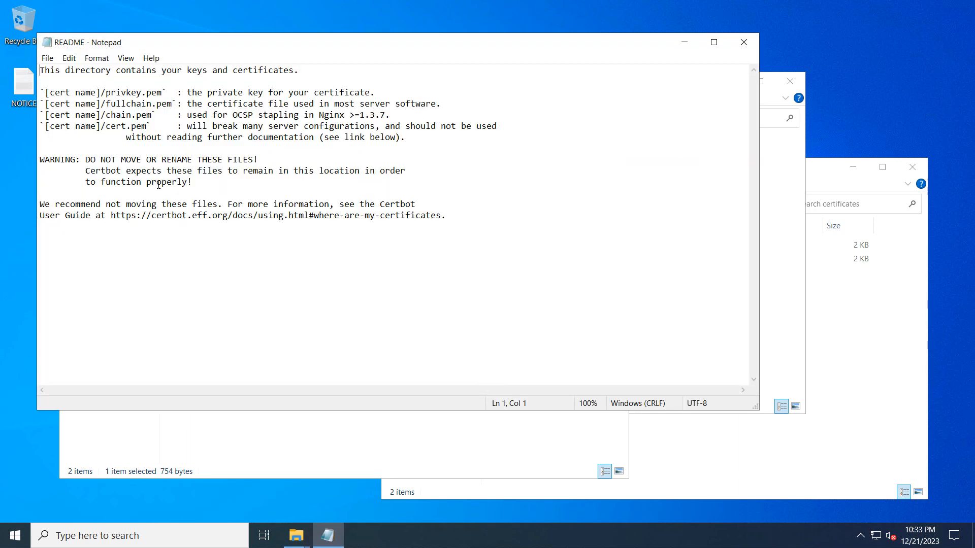
{"action": "left_click_drag", "start_coordinate": [41, 92], "coordinate": [506, 129]}
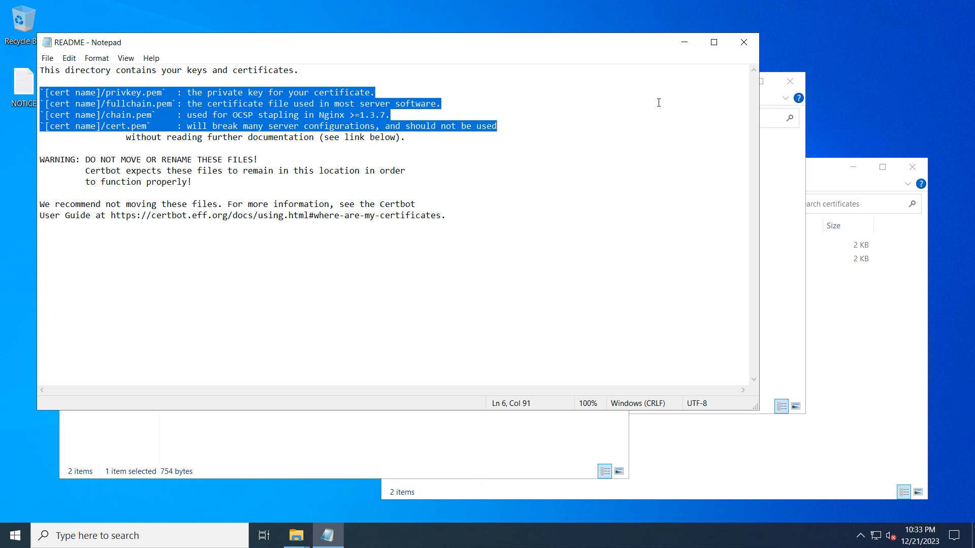
{"action": "left_click", "coordinate": [748, 41]}
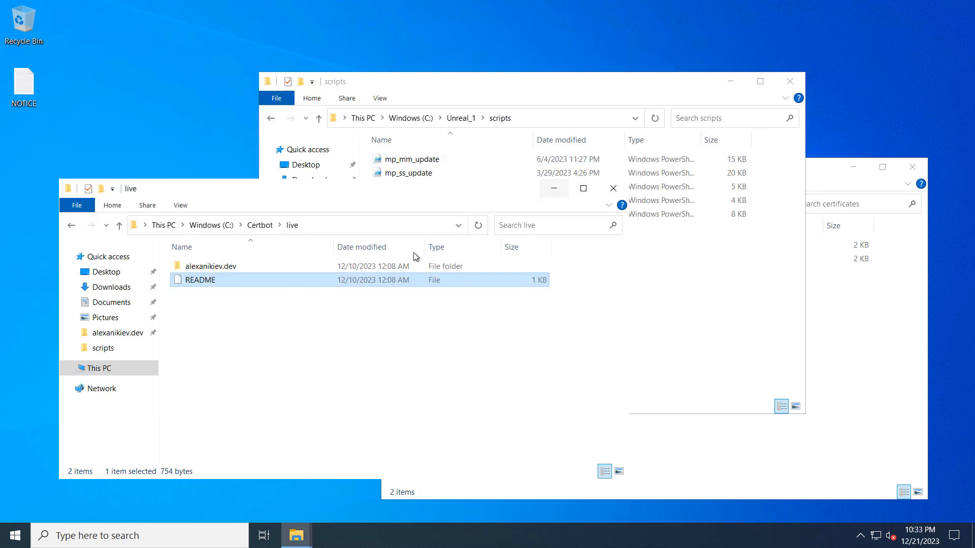
Step: Open the domain's folder in live and follow the privkey link to its archive location to view the PEM files
{"action": "double_click", "coordinate": [208, 265]}
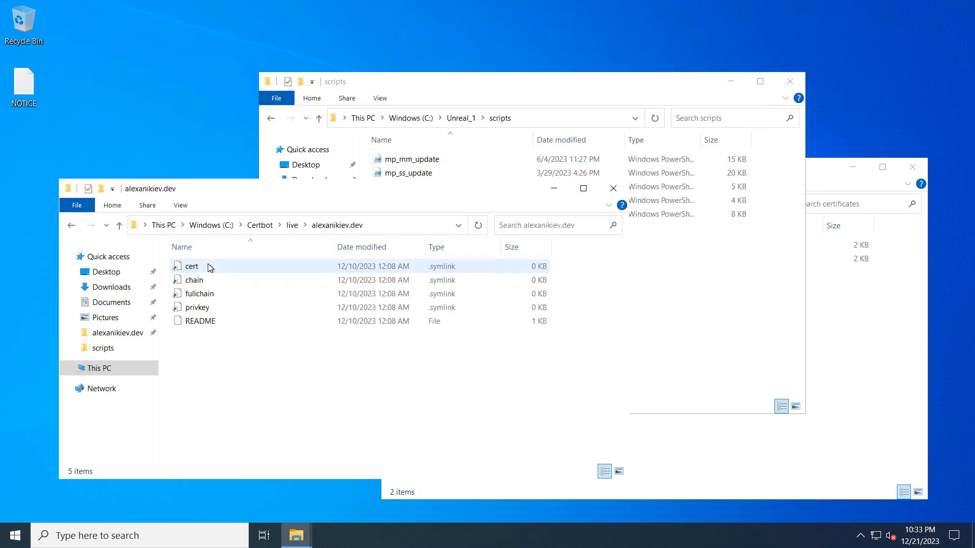
{"action": "right_click", "coordinate": [202, 311]}
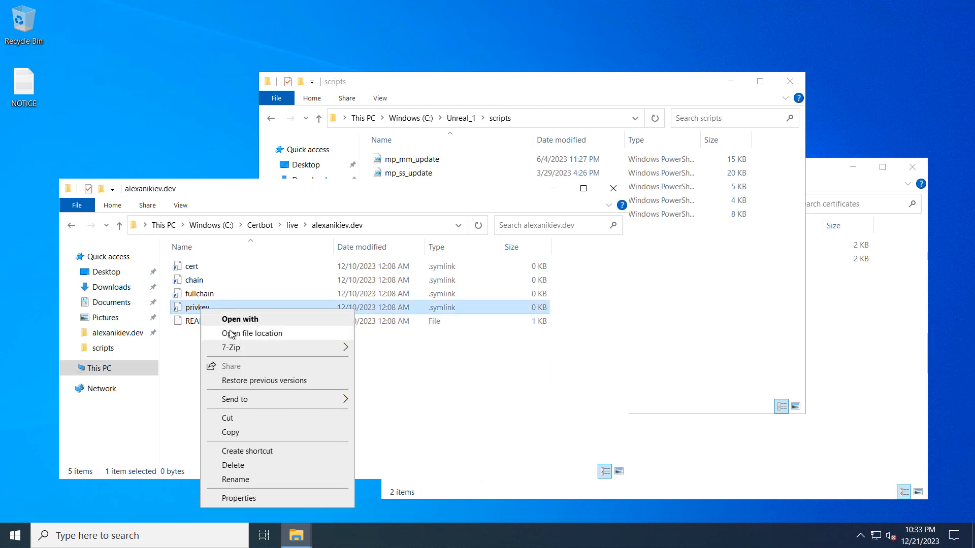
{"action": "left_click", "coordinate": [249, 332]}
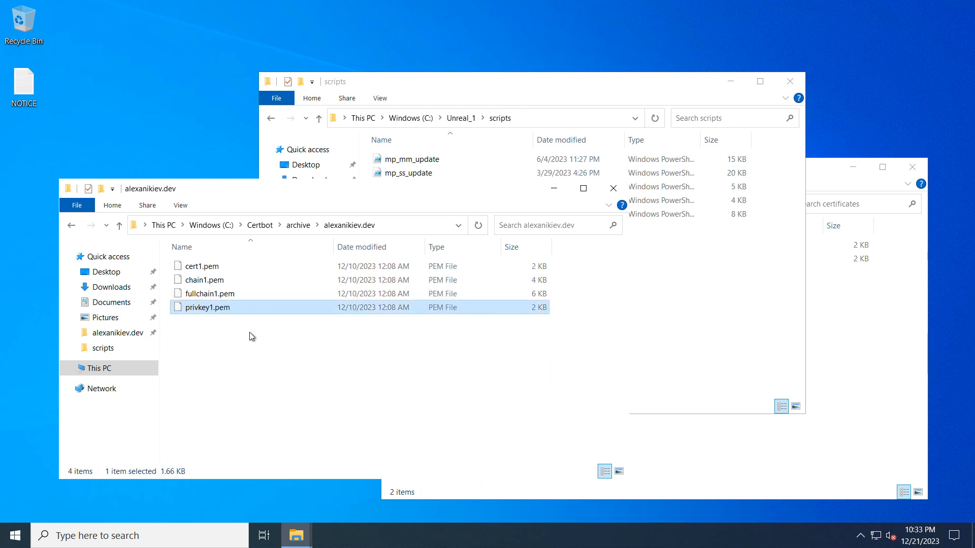
{"action": "left_click", "coordinate": [221, 267]}
{"action": "left_click", "coordinate": [221, 280]}
{"action": "left_click", "coordinate": [222, 295]}
{"action": "left_click", "coordinate": [219, 307]}
{"action": "left_click", "coordinate": [552, 192]}
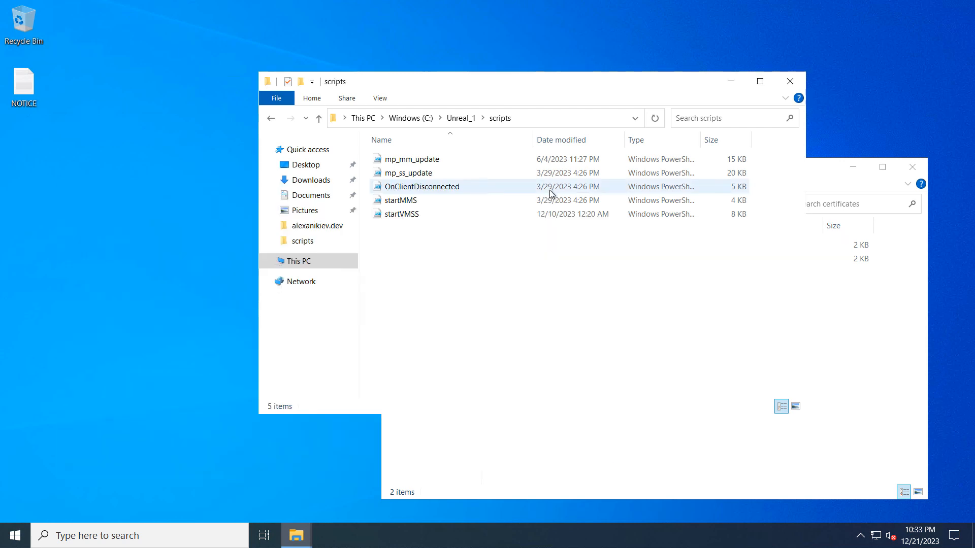
Step: View the startVMSS script in the Unreal_1 scripts folder and the PEM files in the SignallingWebServer certificates folder
{"action": "left_click", "coordinate": [825, 172]}
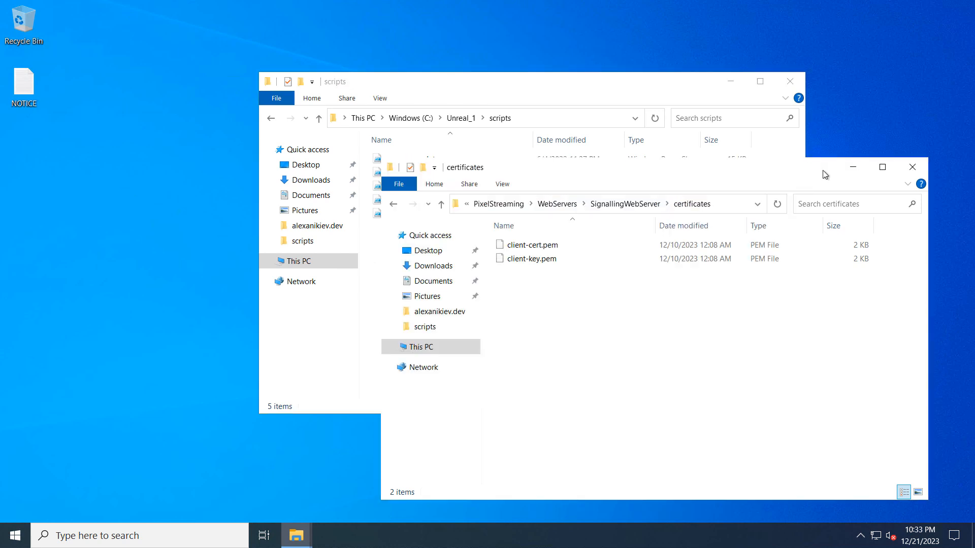
{"action": "left_click_drag", "start_coordinate": [559, 83], "coordinate": [340, 103]}
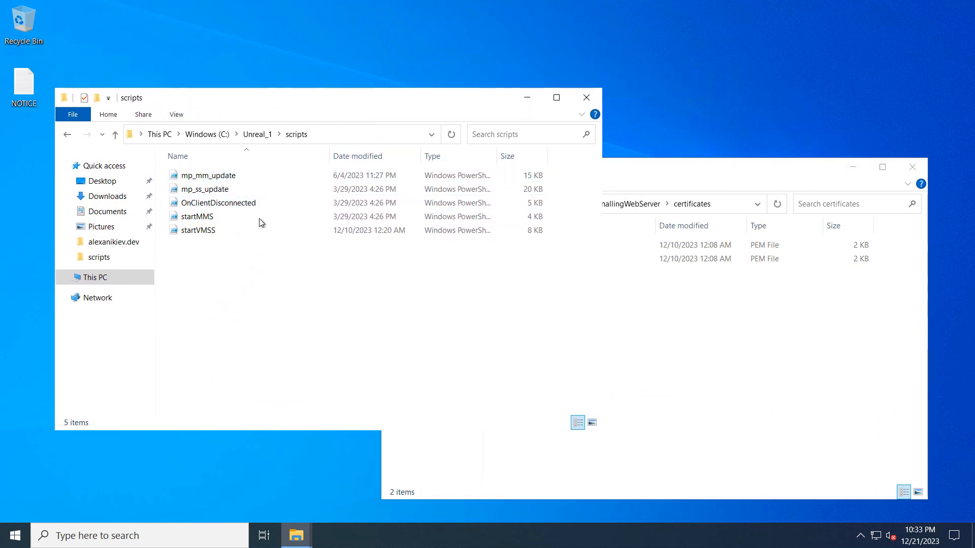
{"action": "left_click", "coordinate": [200, 234]}
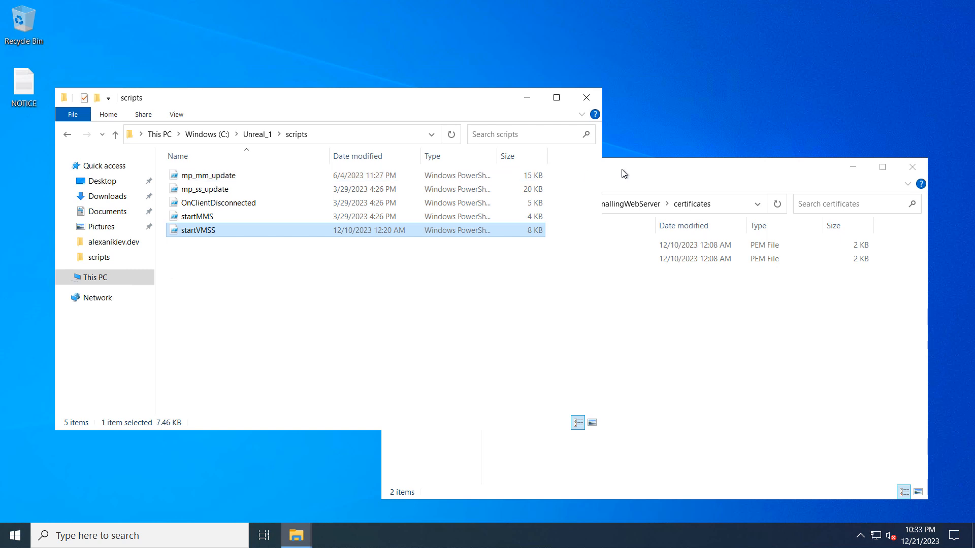
{"action": "left_click", "coordinate": [633, 174]}
{"action": "left_click_drag", "start_coordinate": [633, 174], "coordinate": [497, 153]}
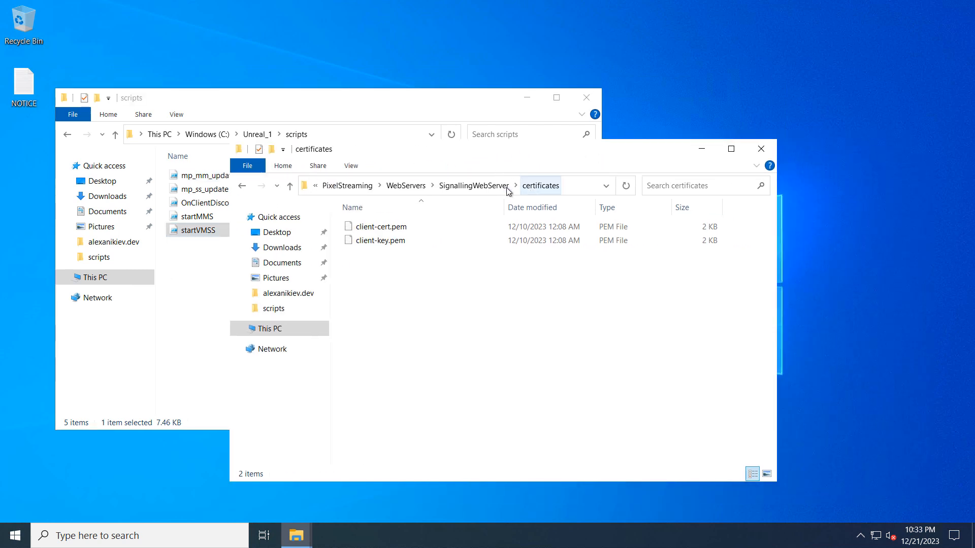
Step: Look through the SignallingWebServer folder, including Start_Azure_SignallingServer, runAzure, setup and cirrus, and reopen its certificates folder
{"action": "left_click", "coordinate": [483, 189]}
{"action": "scroll", "coordinate": [487, 381], "scroll_direction": "down", "scroll_amount": 1}
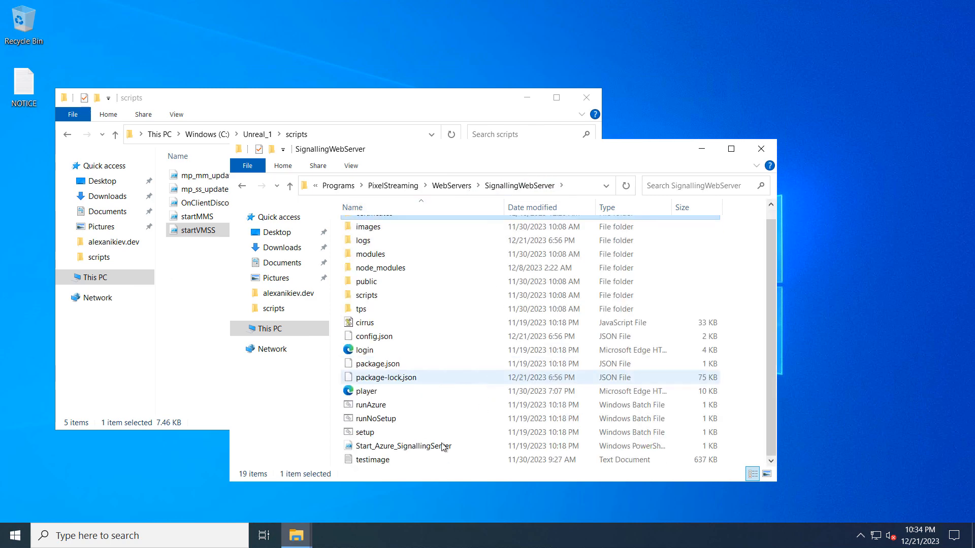
{"action": "left_click", "coordinate": [387, 450]}
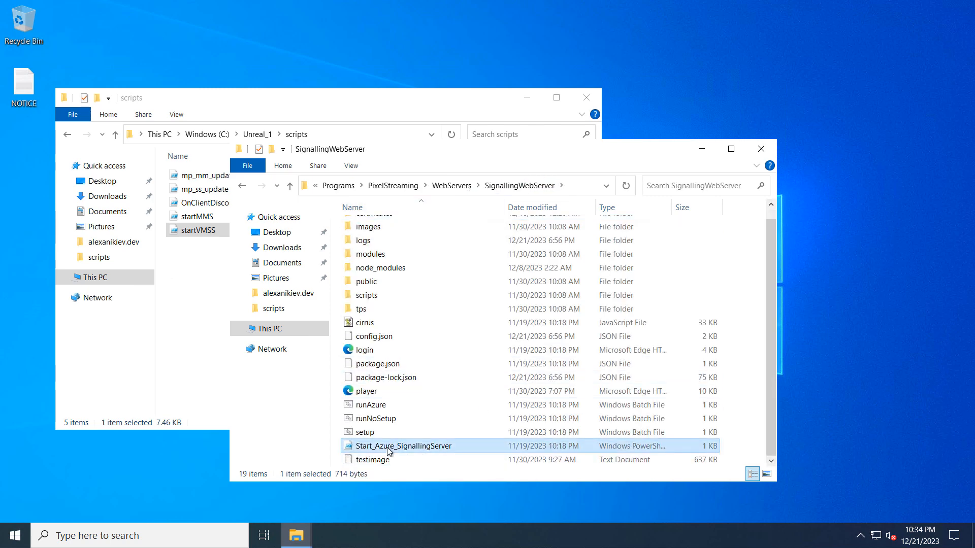
{"action": "left_click", "coordinate": [378, 410]}
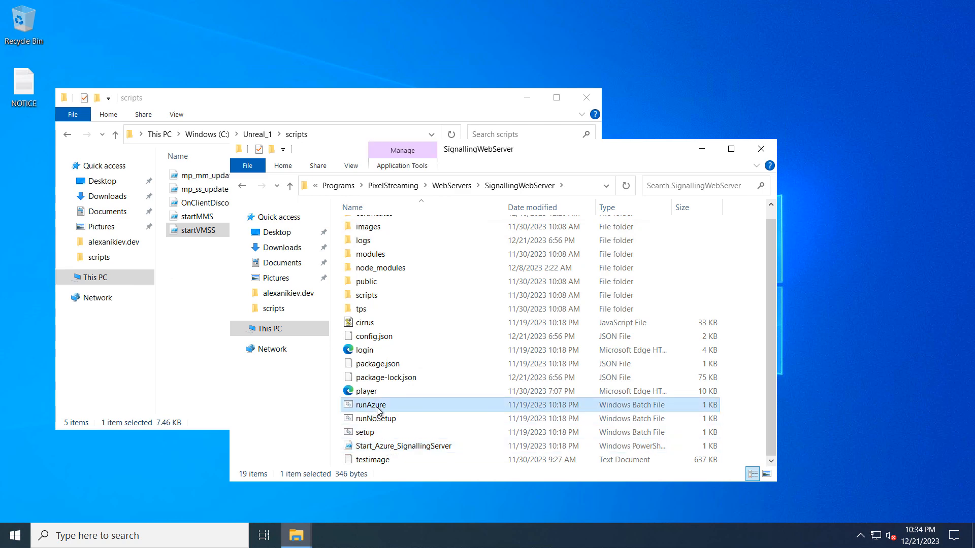
{"action": "left_click", "coordinate": [368, 435]}
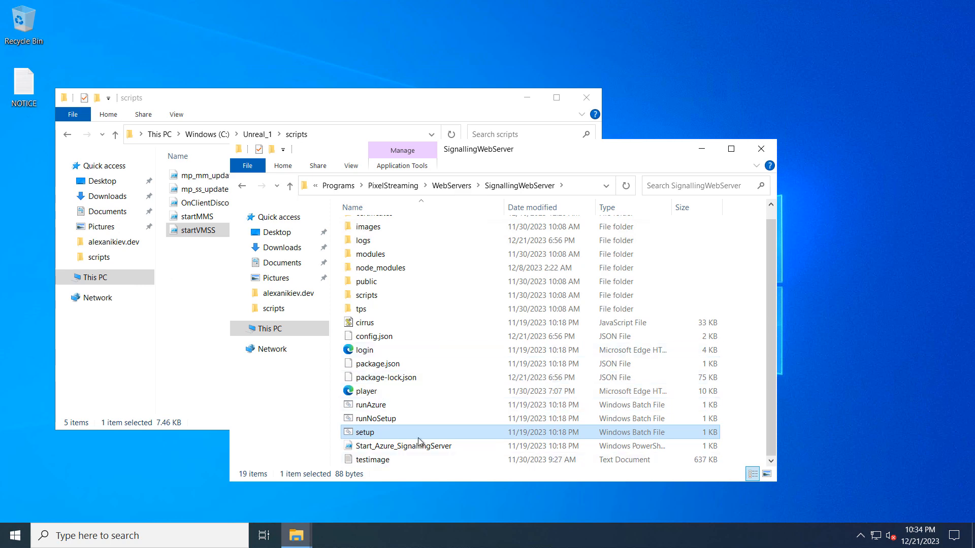
{"action": "scroll", "coordinate": [404, 430], "scroll_direction": "up", "scroll_amount": 1}
{"action": "left_click", "coordinate": [368, 336]}
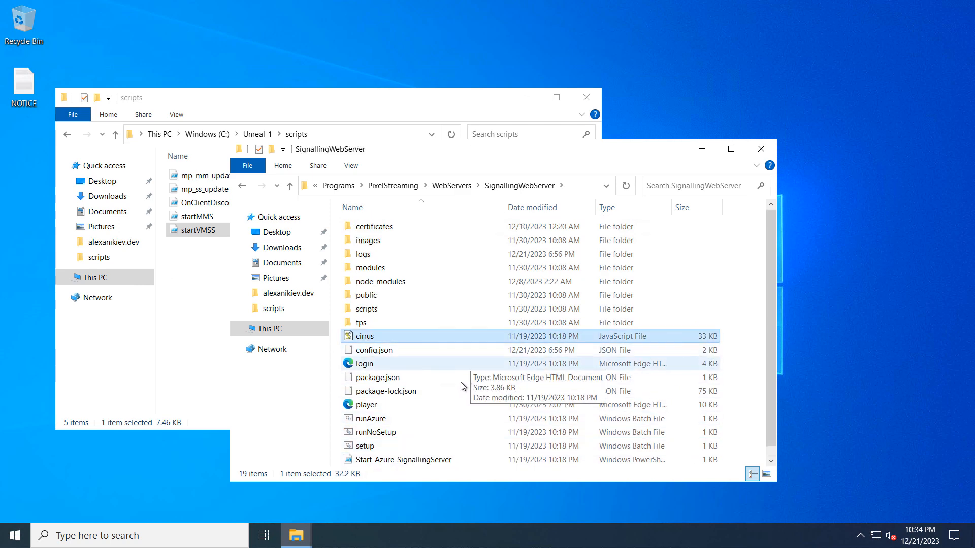
{"action": "double_click", "coordinate": [375, 227]}
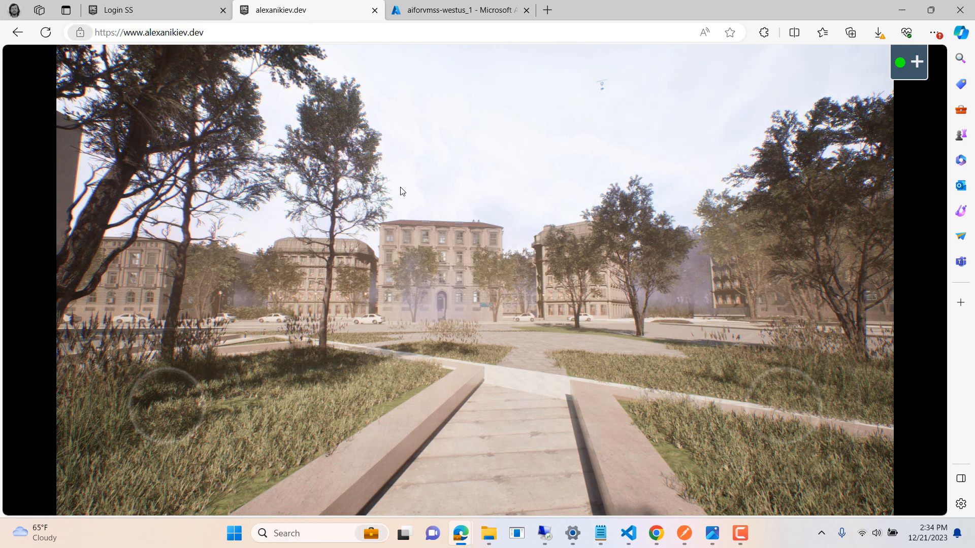
Step: Check the custom domain's connection security in the browser and test moving backward and forward in the pixel stream
{"action": "left_click", "coordinate": [80, 32]}
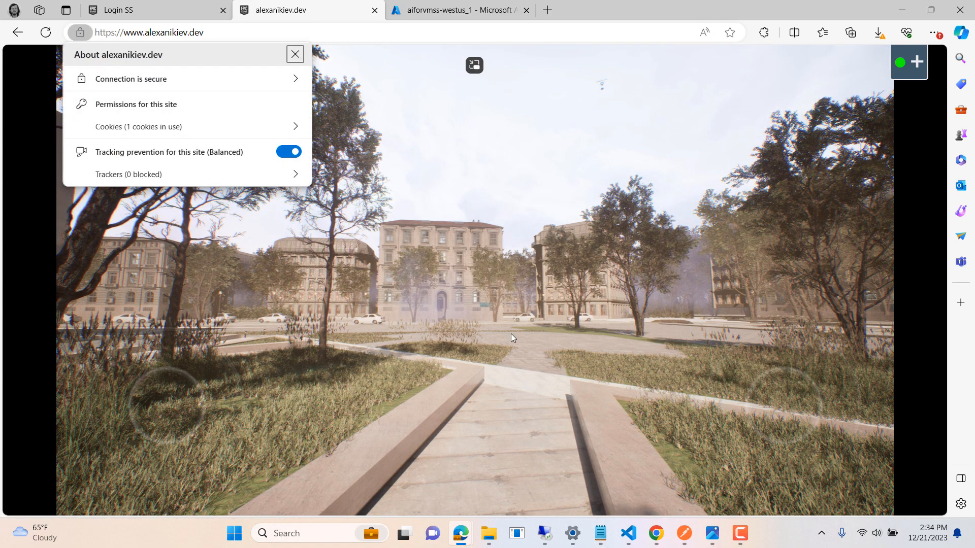
{"action": "left_click", "coordinate": [519, 355]}
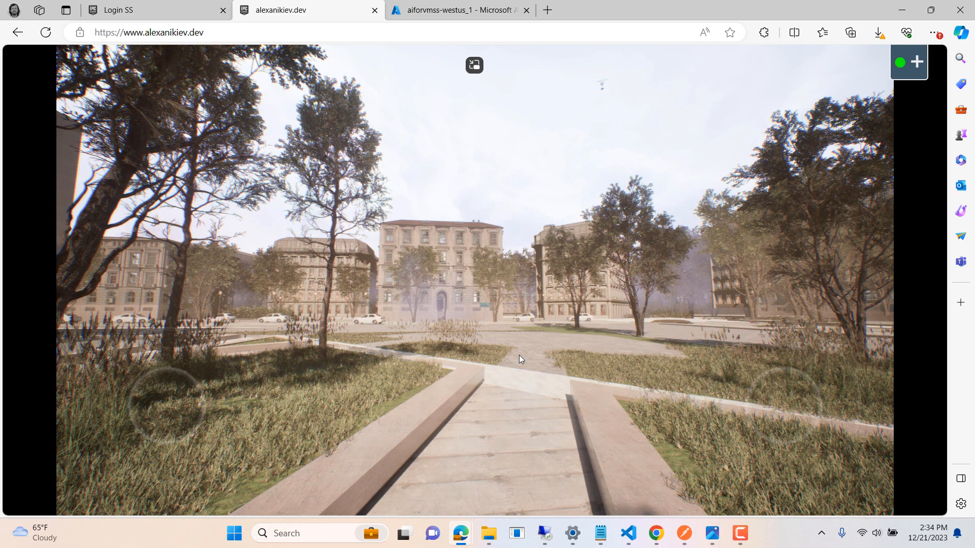
{"action": "left_click", "coordinate": [519, 355]}
{"action": "key", "text": "w"}
{"action": "key", "text": "s"}
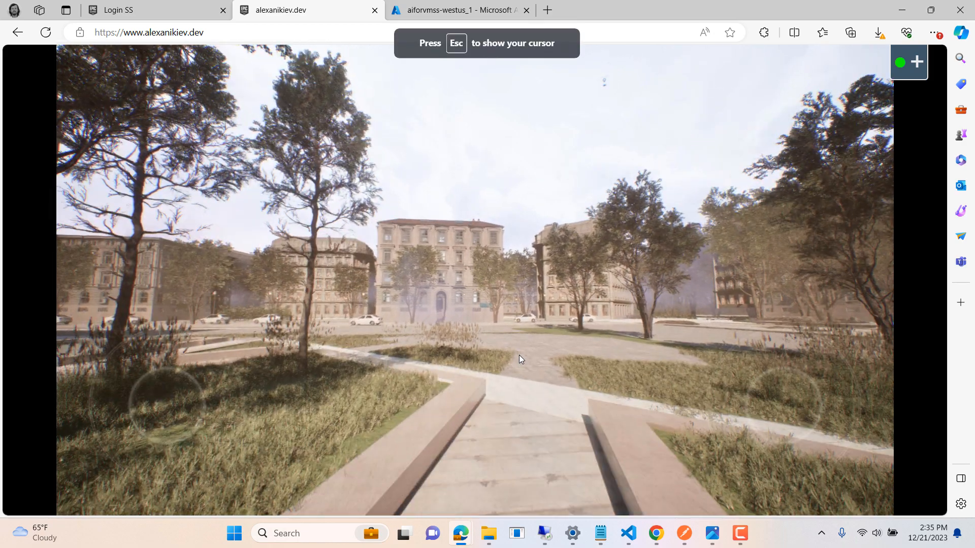
{"action": "key", "text": "Escape"}
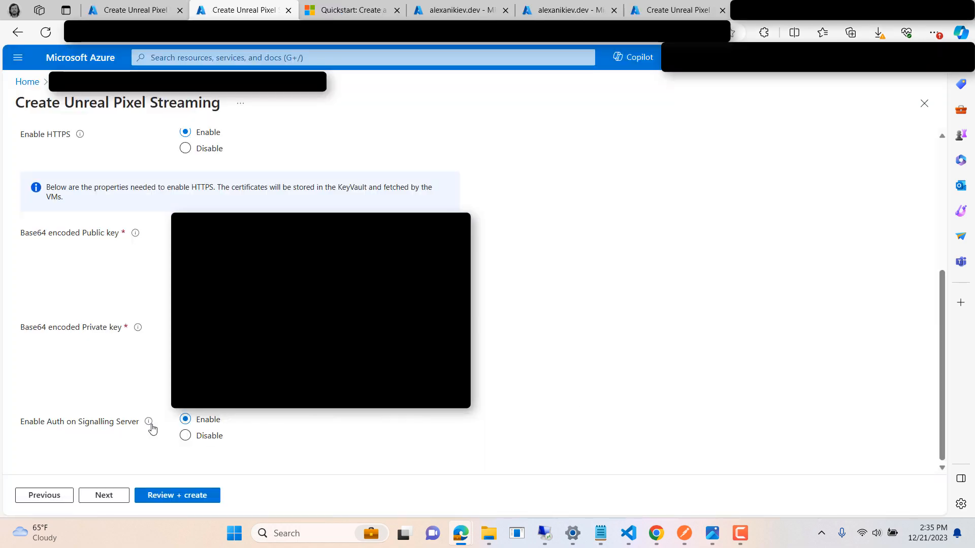
Step: Read the explanation of Enable Auth on Signalling Server, and switch to Visual Studio Code in the remote desktop session
{"action": "mouse_move", "coordinate": [149, 423]}
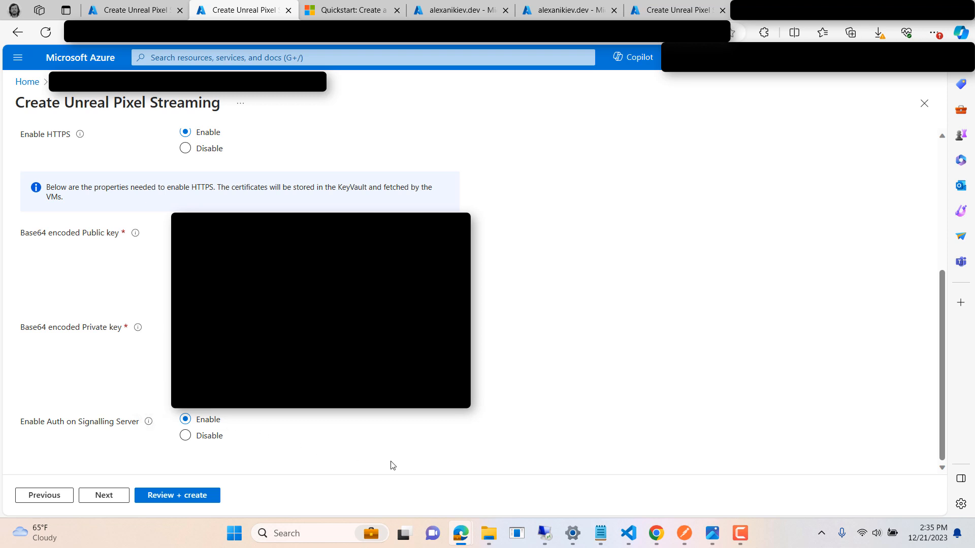
{"action": "left_click", "coordinate": [544, 533]}
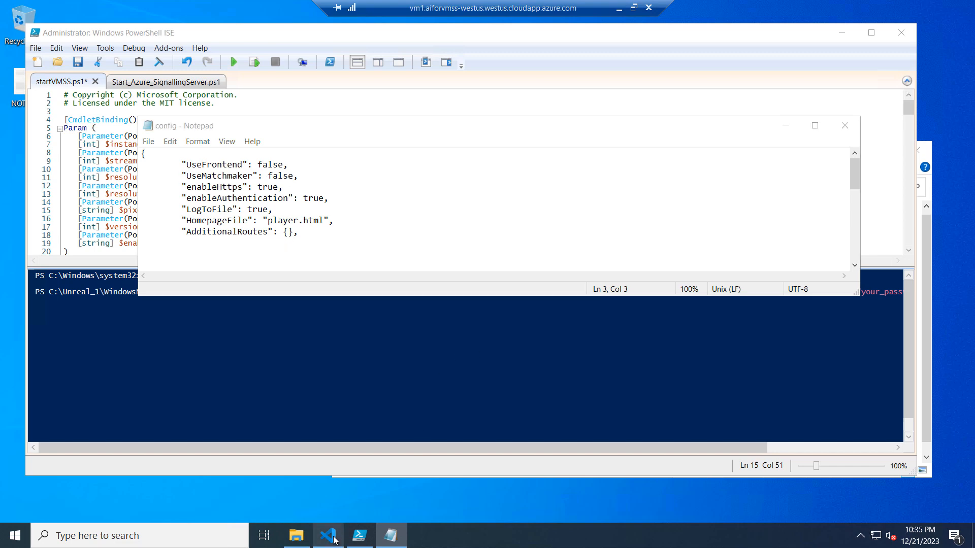
{"action": "left_click", "coordinate": [328, 535]}
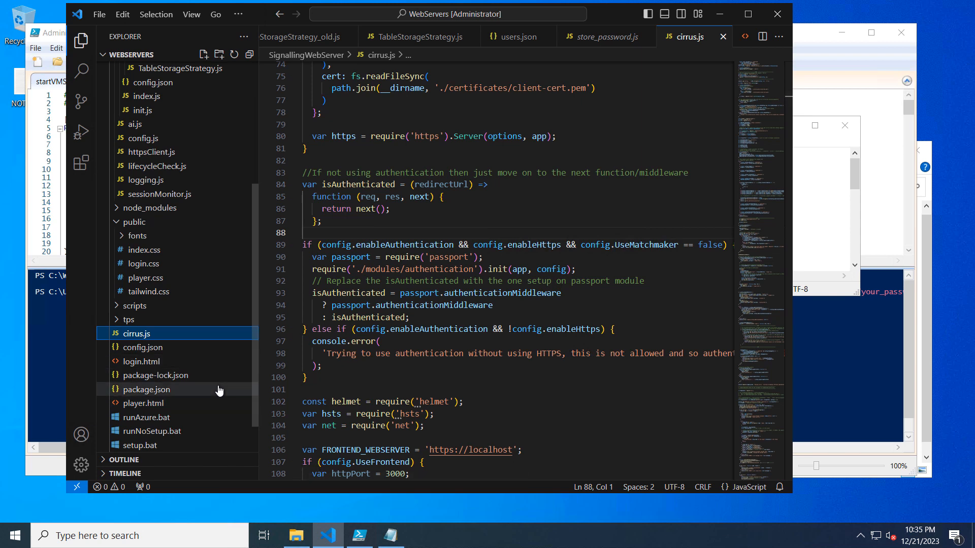
Step: Review the player.html and login.html files of the SignallingWebServer, including the username and password fields of the login form
{"action": "left_click", "coordinate": [143, 403]}
{"action": "scroll", "coordinate": [533, 344], "scroll_direction": "down", "scroll_amount": 15}
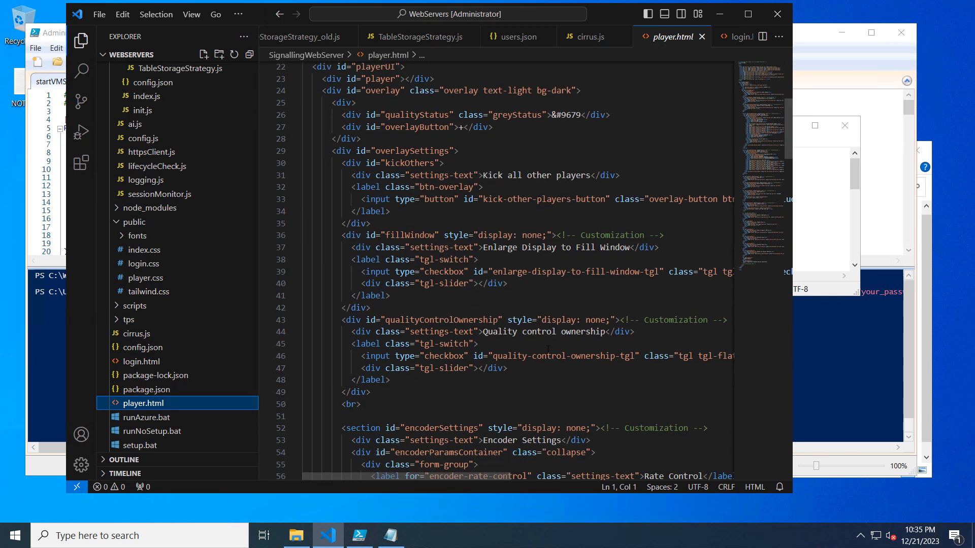
{"action": "scroll", "coordinate": [547, 351], "scroll_direction": "up", "scroll_amount": 8}
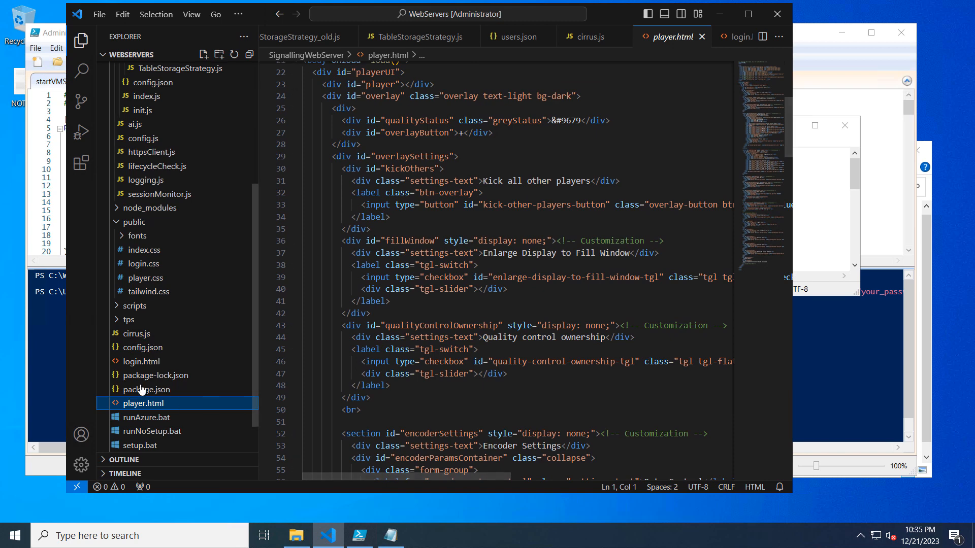
{"action": "left_click", "coordinate": [140, 363]}
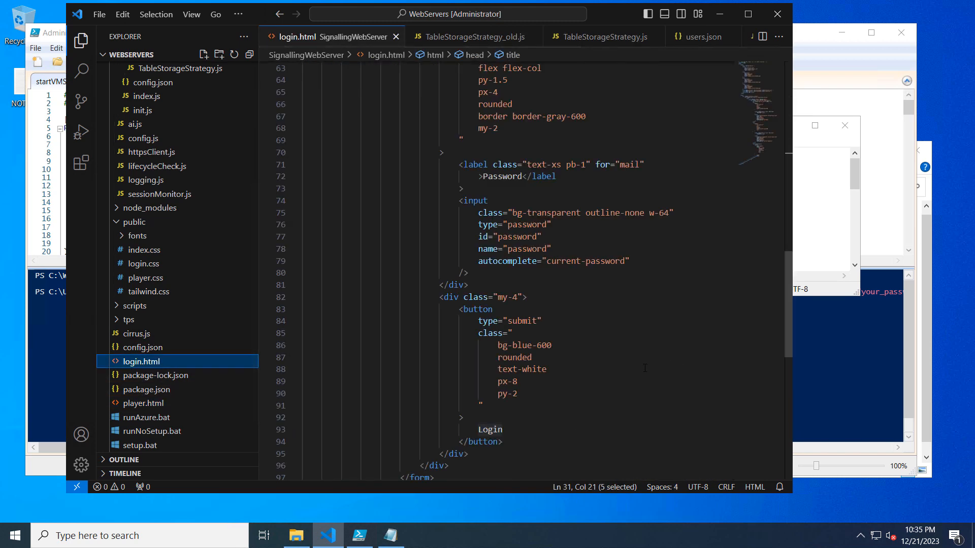
{"action": "scroll", "coordinate": [644, 369], "scroll_direction": "up", "scroll_amount": 15}
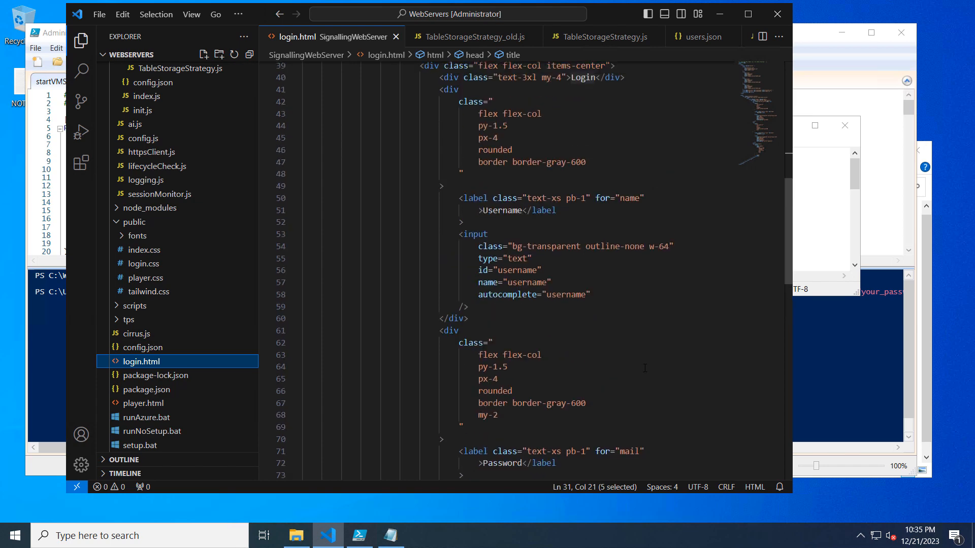
Step: Examine the authentication condition on enableAuthentication, enableHttps and UseMatchmaker, and the passport middleware assignment, in the SignallingWebServer's cirrus.js
{"action": "scroll", "coordinate": [645, 368], "scroll_direction": "up", "scroll_amount": 5}
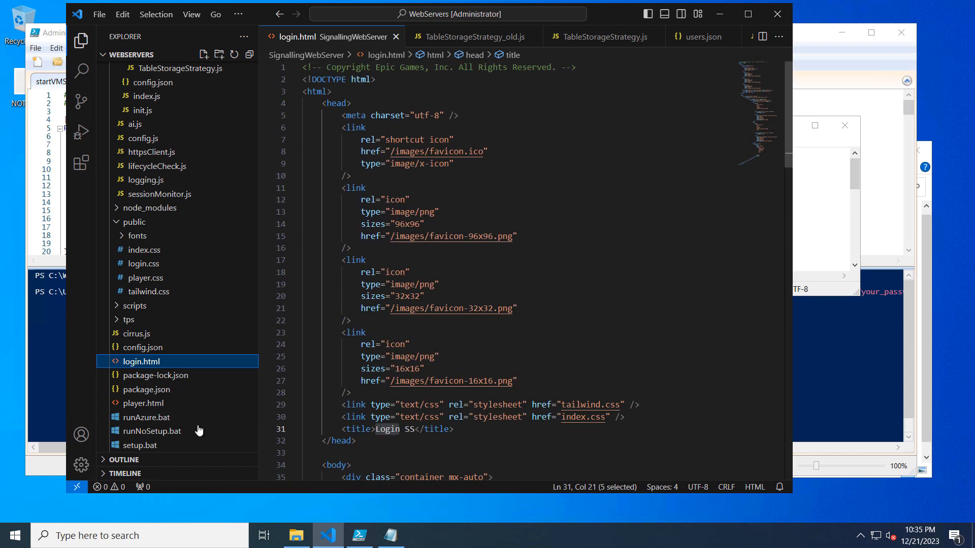
{"action": "left_click", "coordinate": [139, 335]}
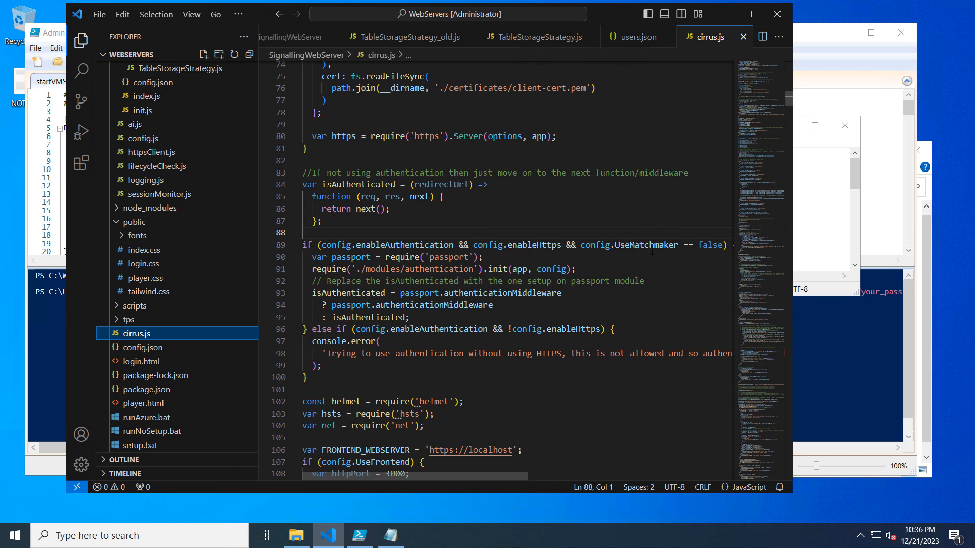
{"action": "left_click_drag", "start_coordinate": [582, 246], "coordinate": [303, 246]}
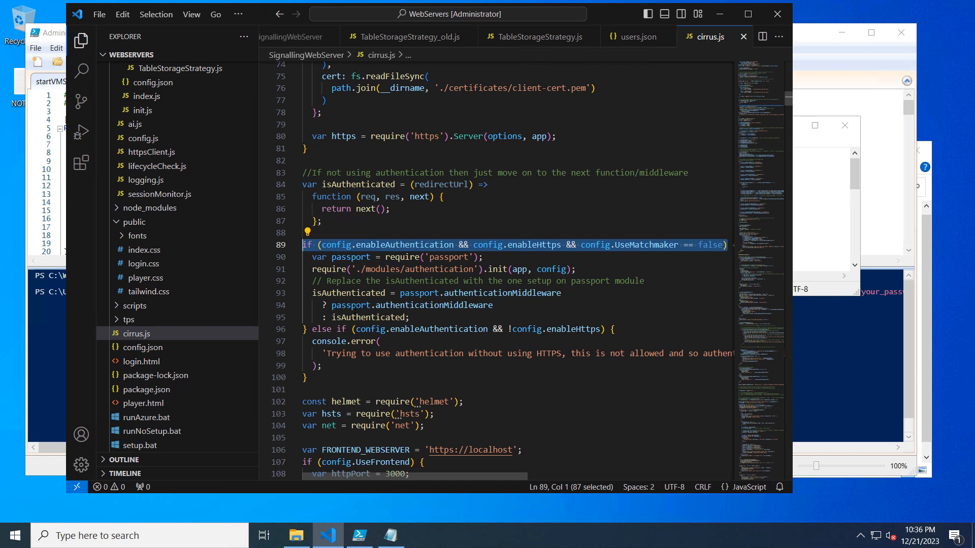
{"action": "left_click_drag", "start_coordinate": [561, 293], "coordinate": [400, 293]}
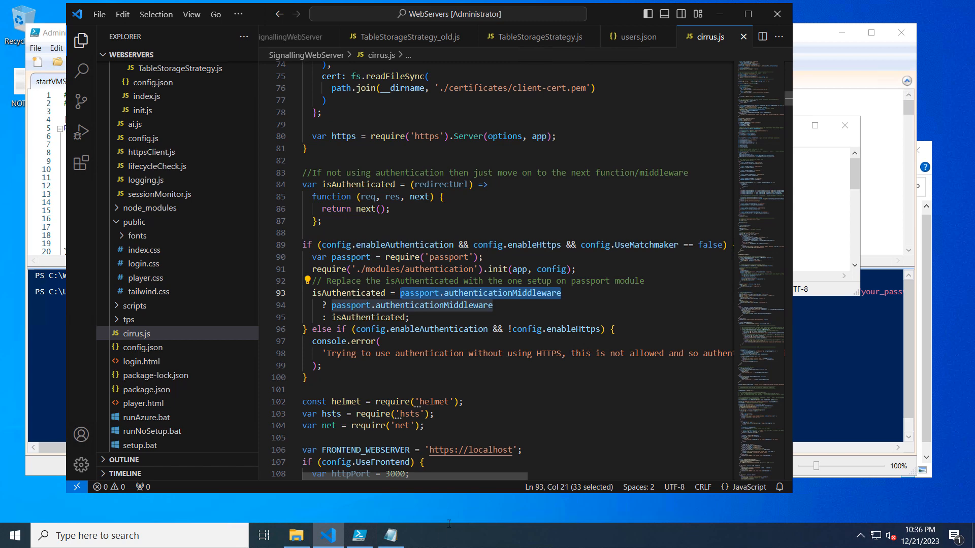
Step: Switch to the config file in Notepad, try setting UseMatchmaker to true, and restore it to false
{"action": "left_click", "coordinate": [390, 538]}
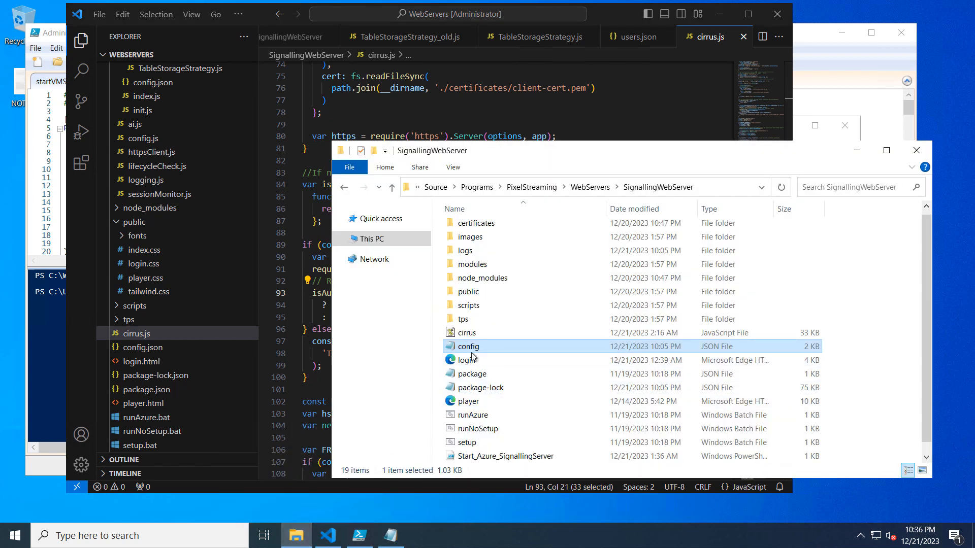
{"action": "left_click", "coordinate": [389, 544]}
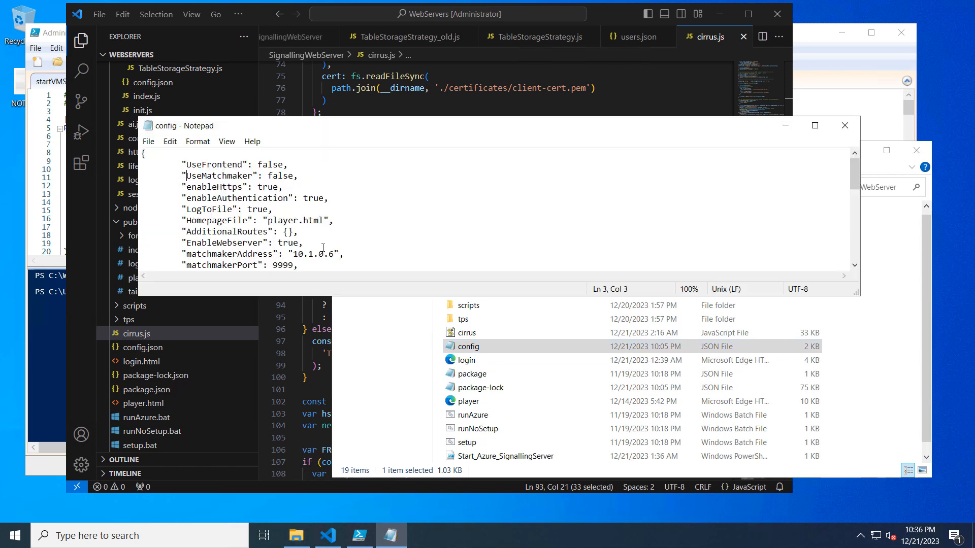
{"action": "left_click_drag", "start_coordinate": [182, 176], "coordinate": [310, 179]}
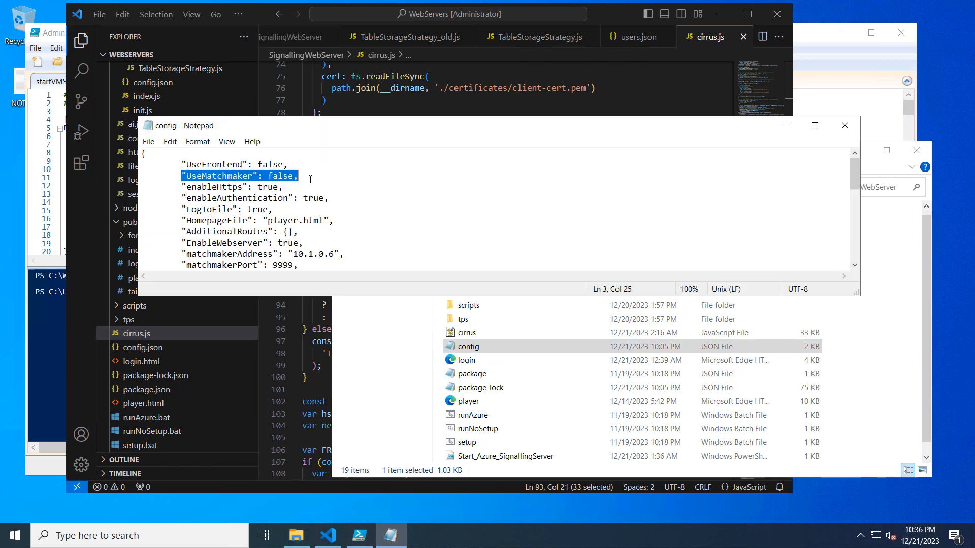
{"action": "double_click", "coordinate": [285, 177]}
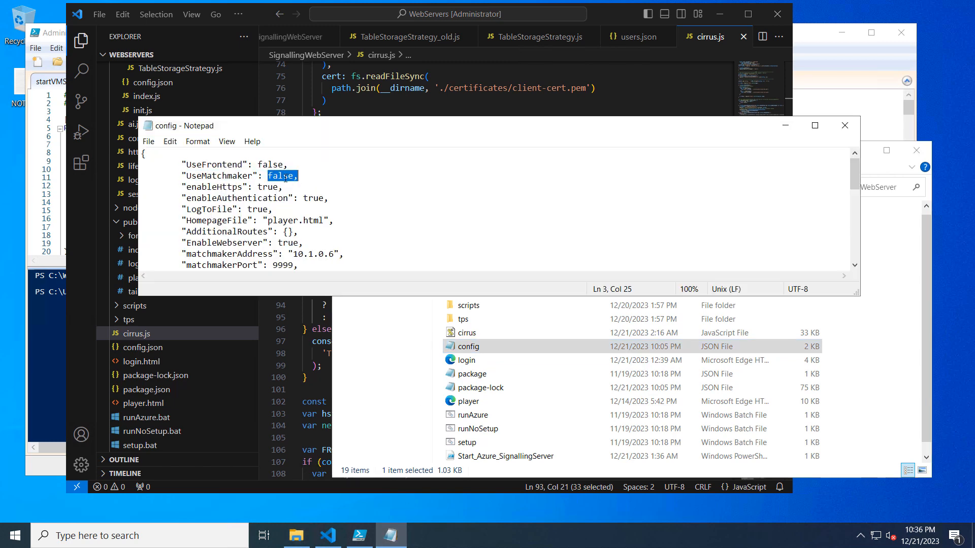
{"action": "key", "text": "Left"}
{"action": "key", "text": "BackSpace"}
{"action": "key", "text": "BackSpace"}
{"action": "key", "text": "BackSpace"}
{"action": "key", "text": "BackSpace"}
{"action": "key", "text": "BackSpace"}
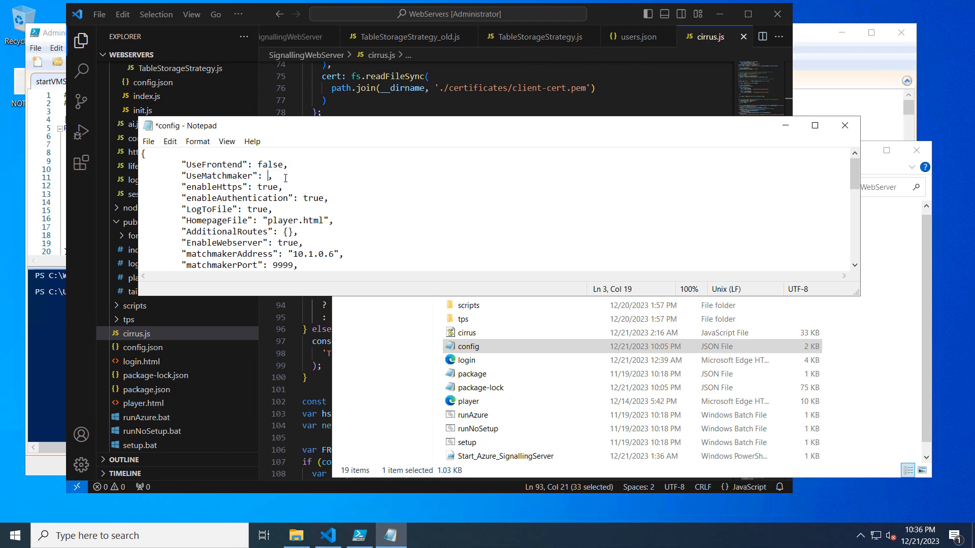
{"action": "type", "text": "true"}
{"action": "key", "text": "BackSpace"}
{"action": "key", "text": "BackSpace"}
{"action": "key", "text": "BackSpace"}
{"action": "key", "text": "BackSpace"}
{"action": "type", "text": "false"}
Step: Compare the matchmakerAddress and matchmakerPort entries in the config with the host, port and path options in TableStorageStrategy_old.js in Visual Studio Code
{"action": "left_click_drag", "start_coordinate": [302, 265], "coordinate": [181, 252]}
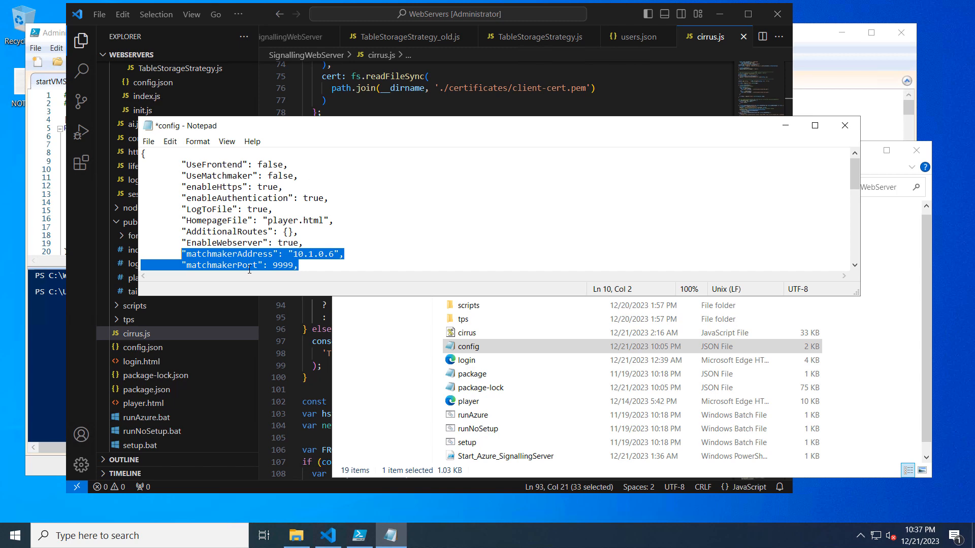
{"action": "left_click", "coordinate": [605, 13]}
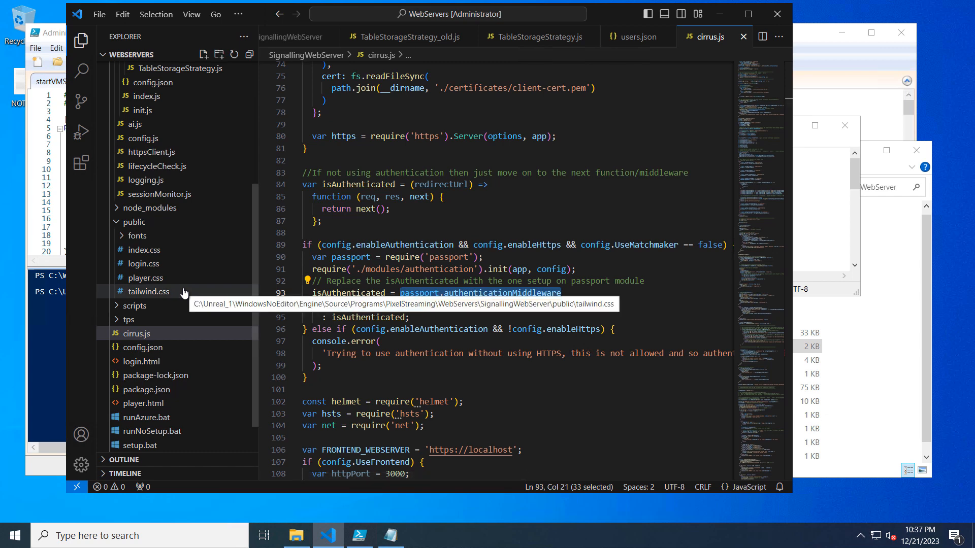
{"action": "scroll", "coordinate": [184, 293], "scroll_direction": "up", "scroll_amount": 5}
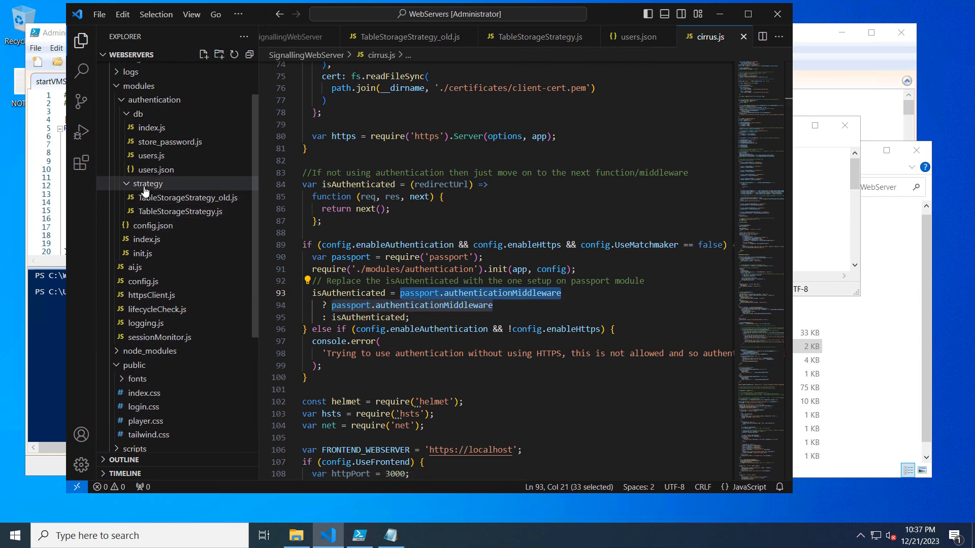
{"action": "left_click", "coordinate": [155, 199]}
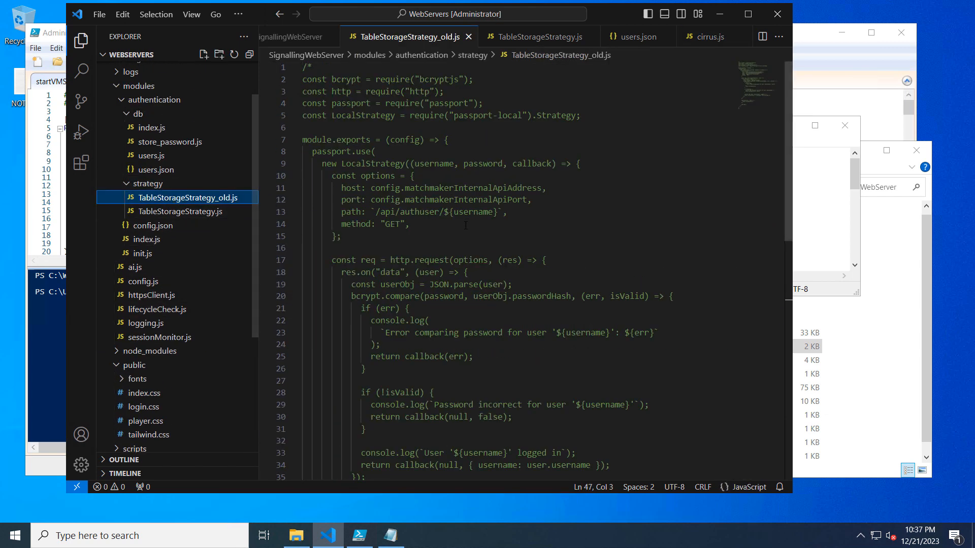
{"action": "left_click_drag", "start_coordinate": [532, 201], "coordinate": [341, 189]}
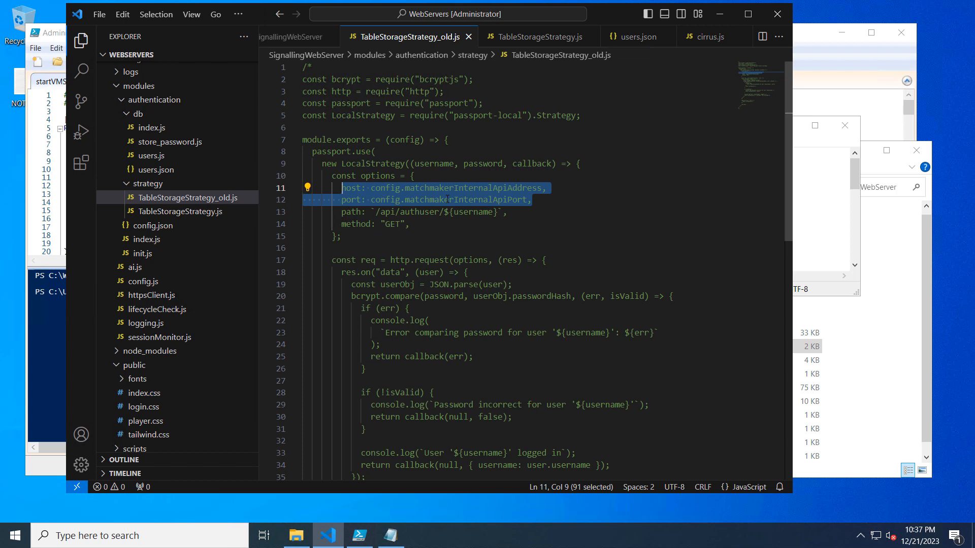
{"action": "left_click_drag", "start_coordinate": [341, 212], "coordinate": [508, 212]}
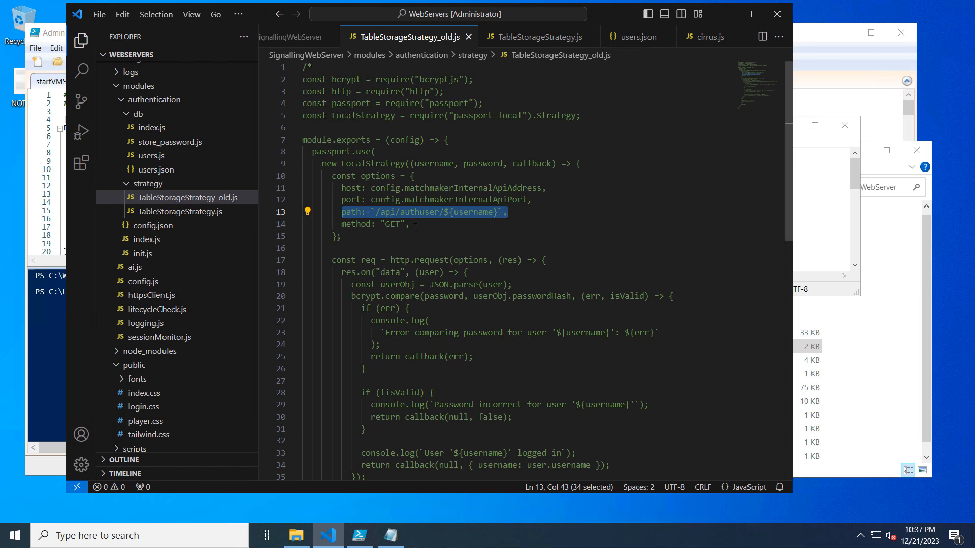
Step: Trace the user lookup from TableStorageStrategy.js to findByUsername and the users.json file path in users.js
{"action": "left_click", "coordinate": [179, 211]}
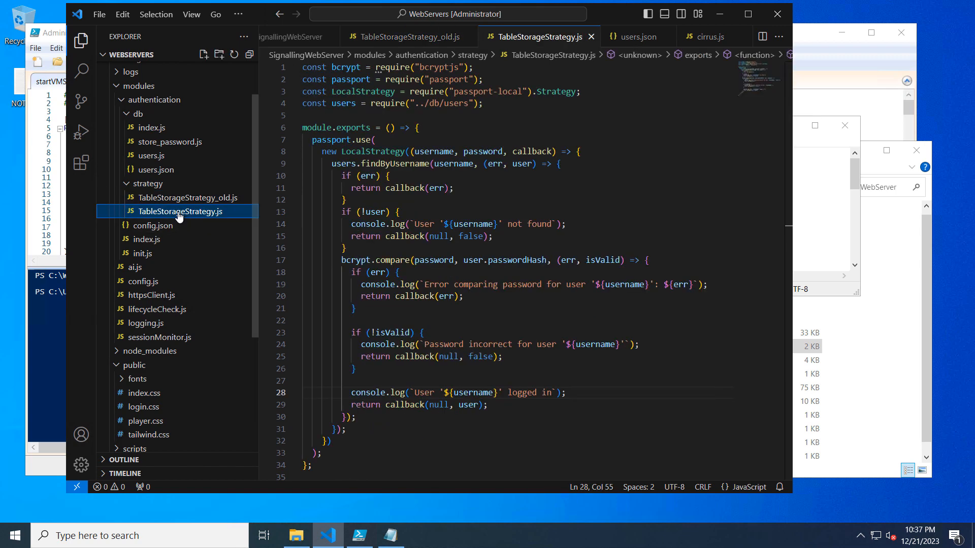
{"action": "left_click_drag", "start_coordinate": [491, 104], "coordinate": [302, 104]}
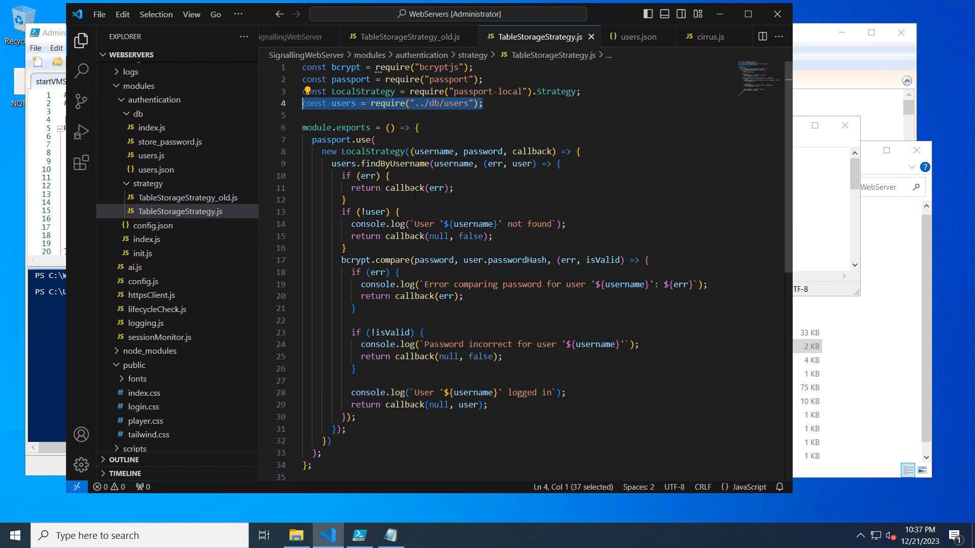
{"action": "left_click_drag", "start_coordinate": [332, 163], "coordinate": [556, 164]}
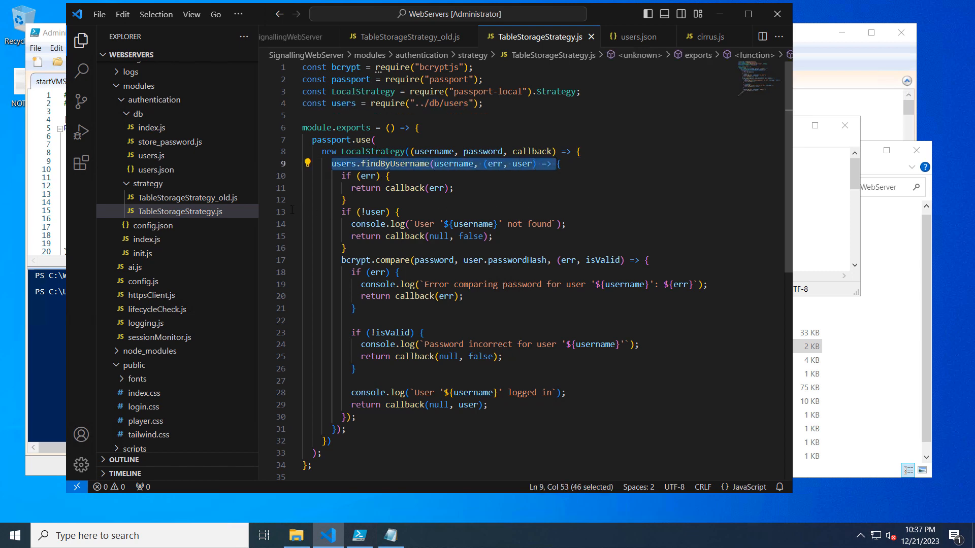
{"action": "left_click", "coordinate": [155, 157]}
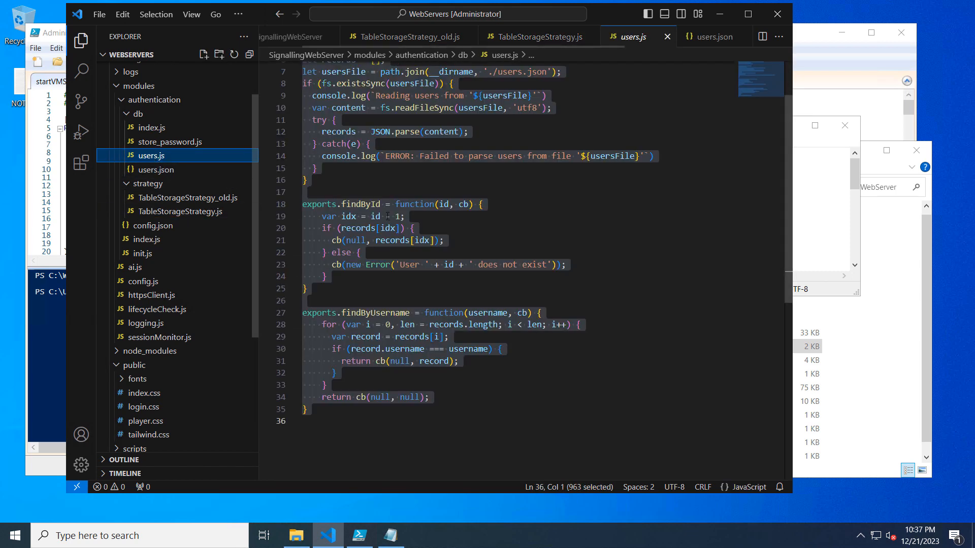
{"action": "left_click_drag", "start_coordinate": [543, 313], "coordinate": [303, 312]}
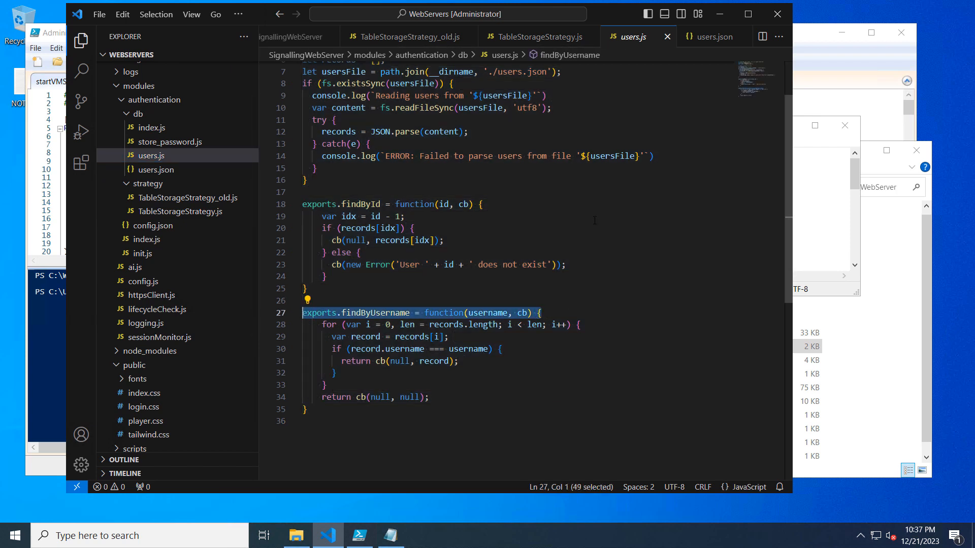
{"action": "scroll", "coordinate": [594, 220], "scroll_direction": "up", "scroll_amount": 3}
{"action": "left_click_drag", "start_coordinate": [573, 142], "coordinate": [303, 141]}
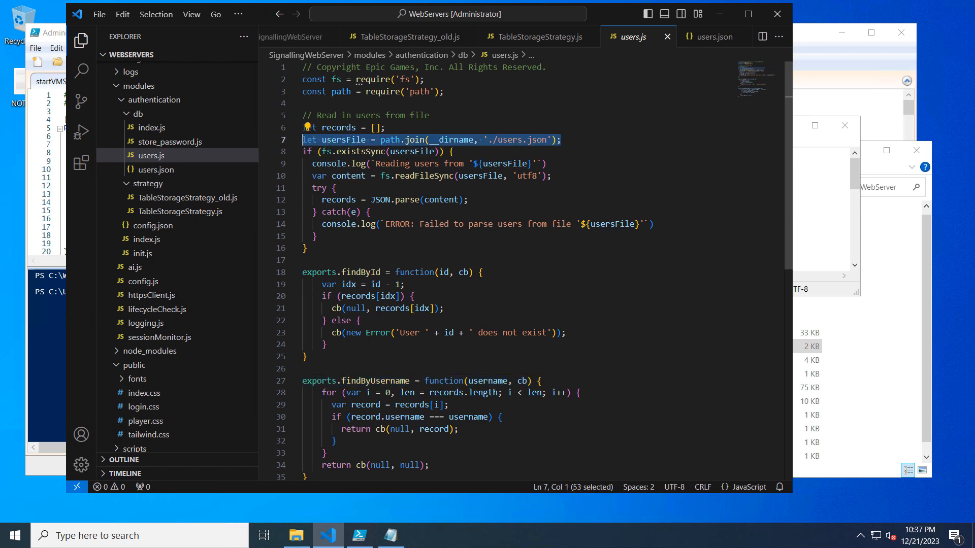
Step: Examine the user record in users.json, including its passwordHash value
{"action": "left_click", "coordinate": [161, 171]}
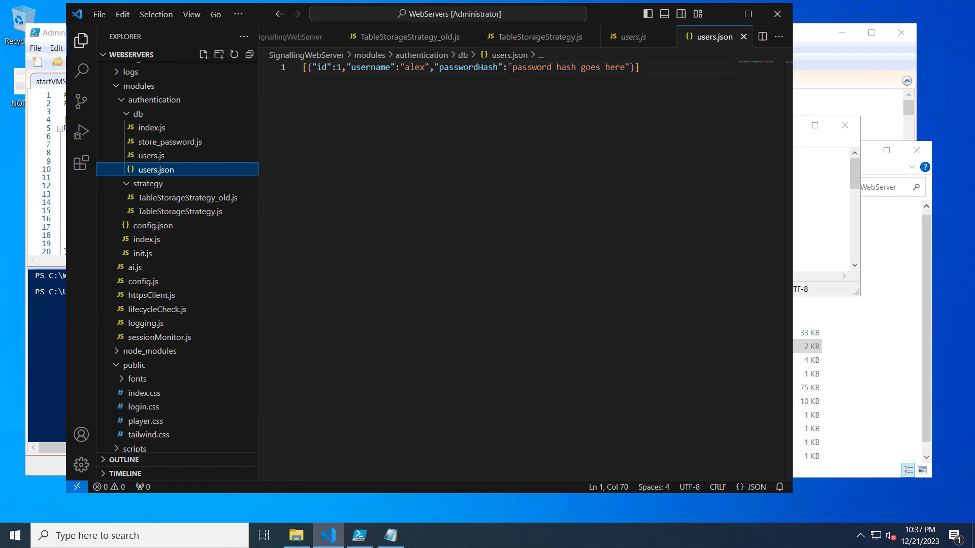
{"action": "left_click_drag", "start_coordinate": [512, 67], "coordinate": [618, 67]}
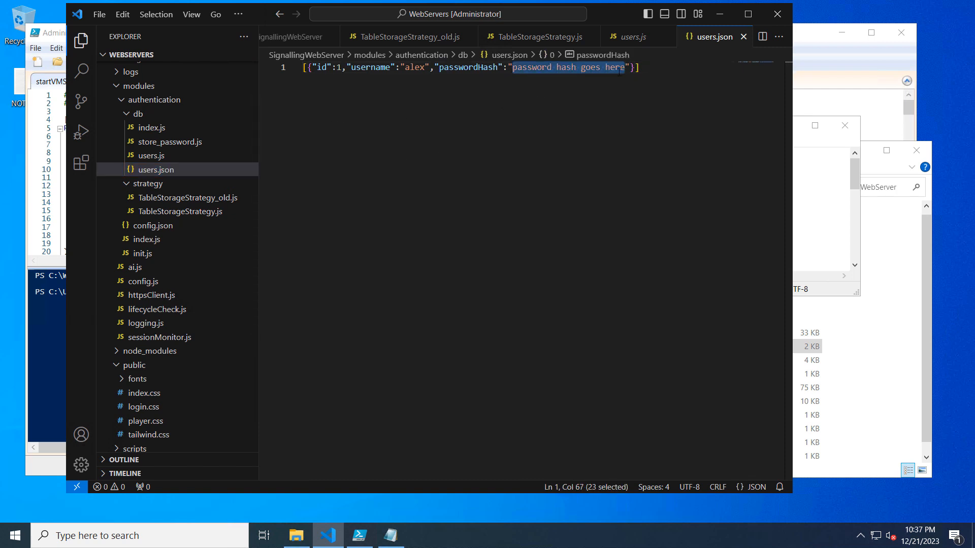
{"action": "left_click", "coordinate": [621, 67]}
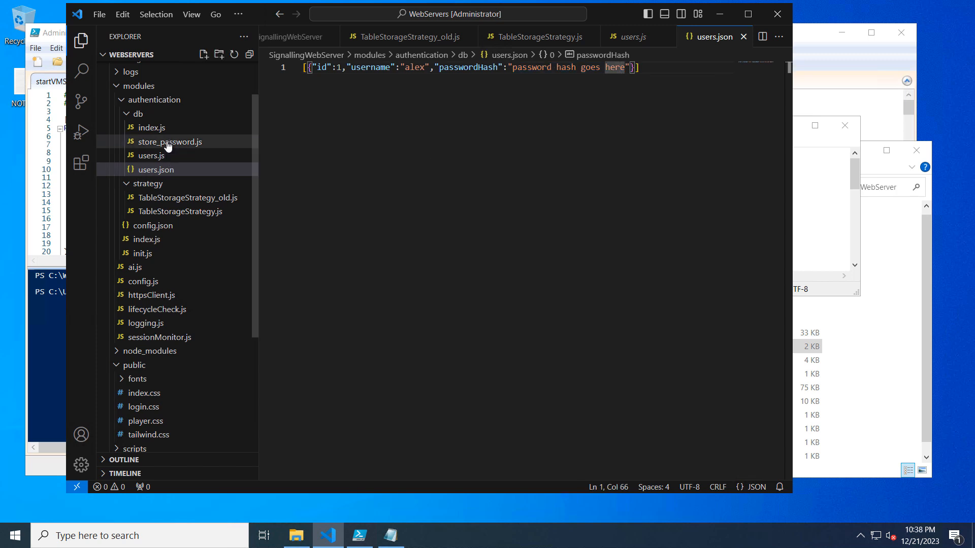
Step: Read the usage comments in store_password.js, including the node store_password.js command and the optional --usersFile parameter
{"action": "left_click", "coordinate": [202, 146]}
{"action": "left_click_drag", "start_coordinate": [497, 479], "coordinate": [385, 482]}
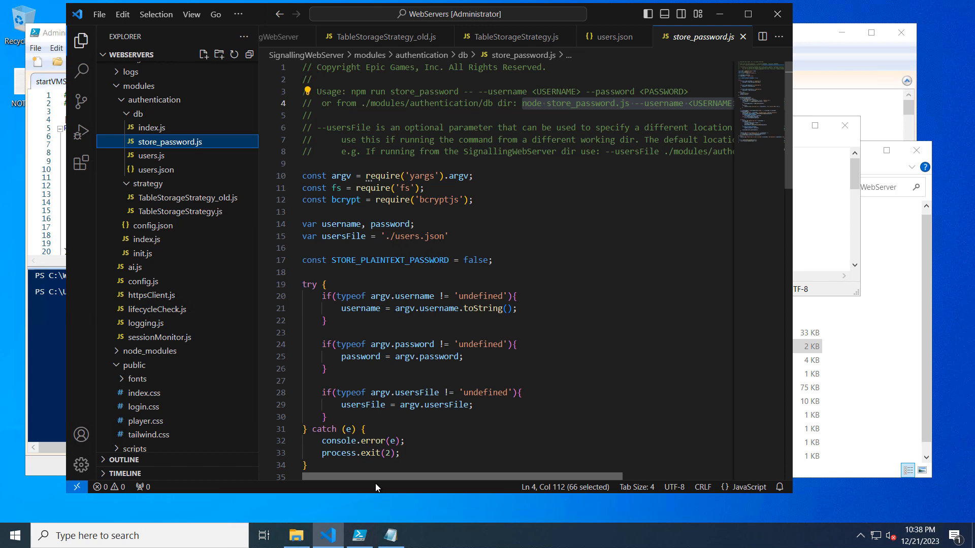
{"action": "left_click_drag", "start_coordinate": [437, 479], "coordinate": [541, 489]}
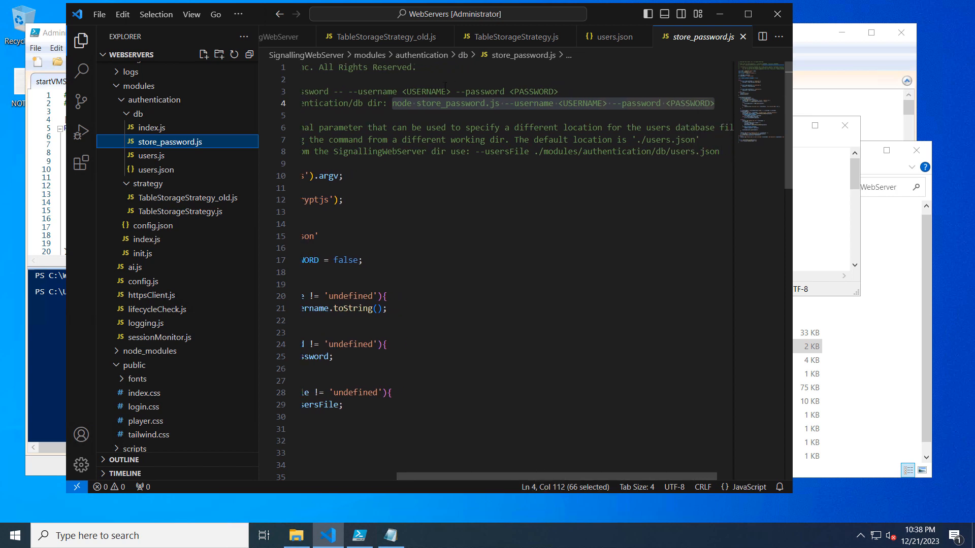
{"action": "left_click_drag", "start_coordinate": [392, 104], "coordinate": [716, 103]}
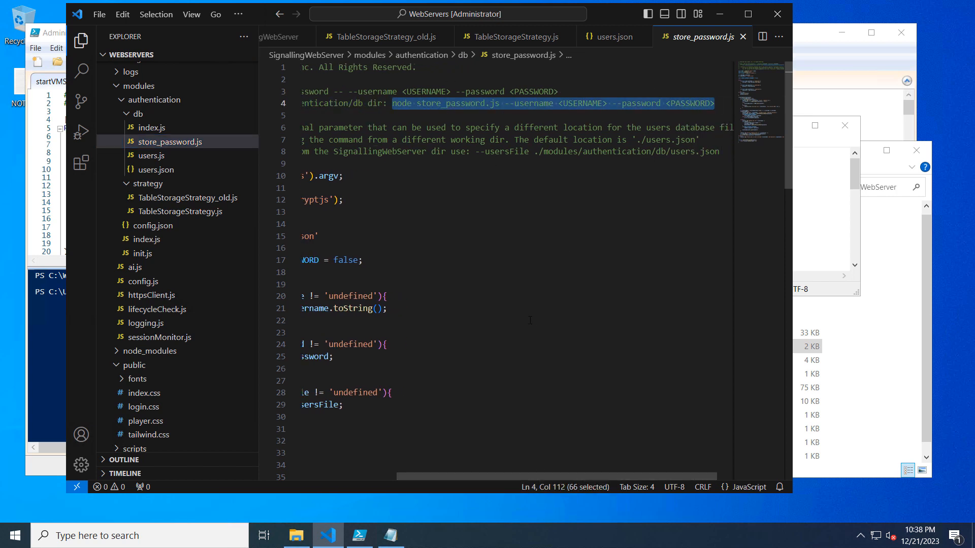
{"action": "left_click_drag", "start_coordinate": [719, 152], "coordinate": [474, 153]}
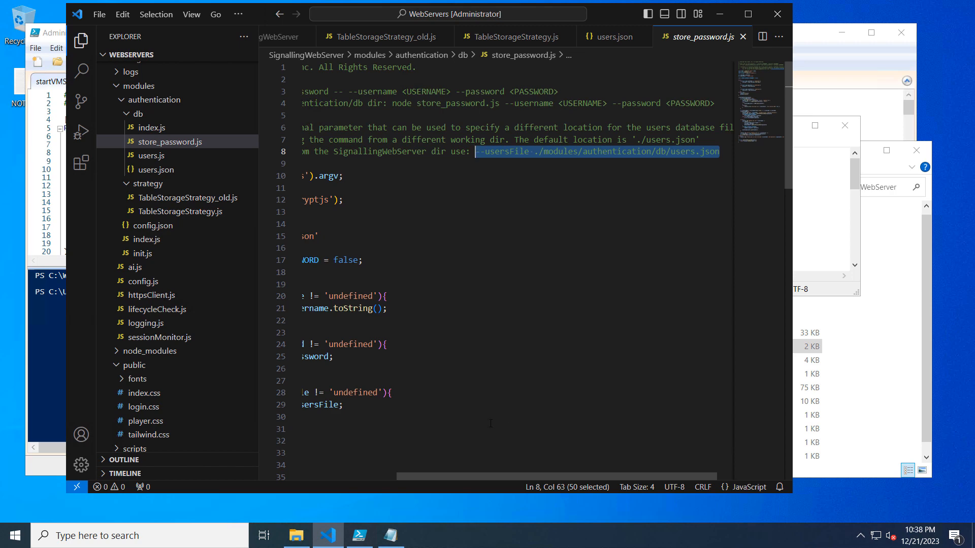
{"action": "left_click_drag", "start_coordinate": [487, 476], "coordinate": [369, 480]}
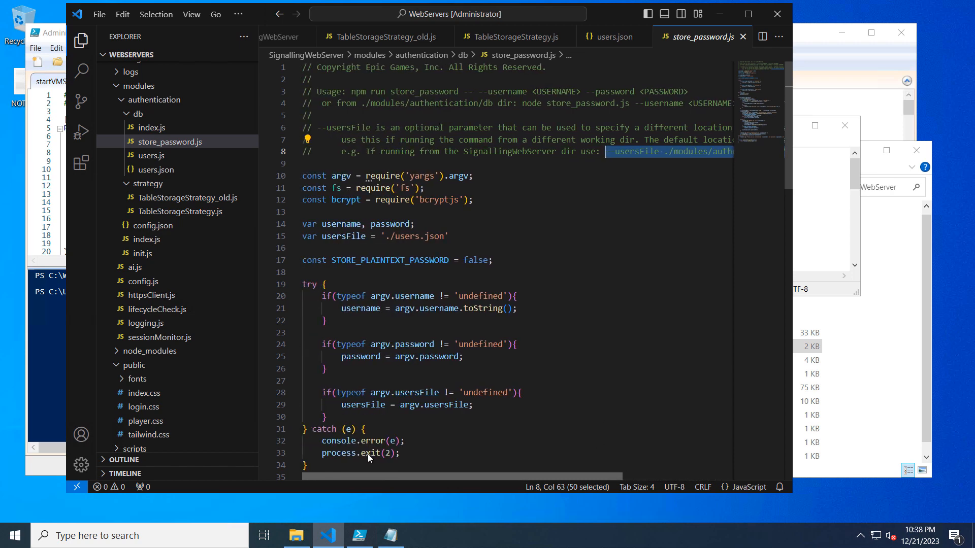
{"action": "left_click_drag", "start_coordinate": [341, 152], "coordinate": [729, 151]}
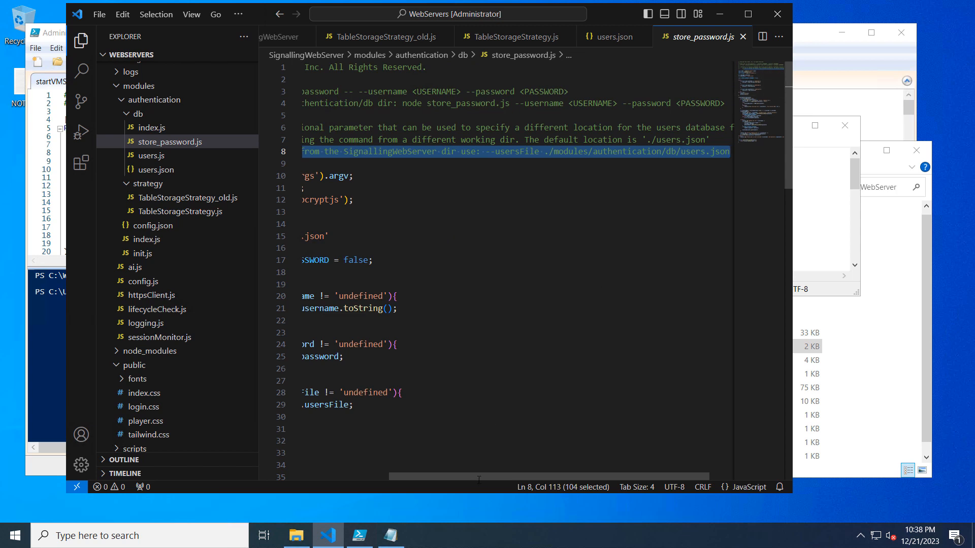
{"action": "left_click_drag", "start_coordinate": [485, 476], "coordinate": [392, 478]}
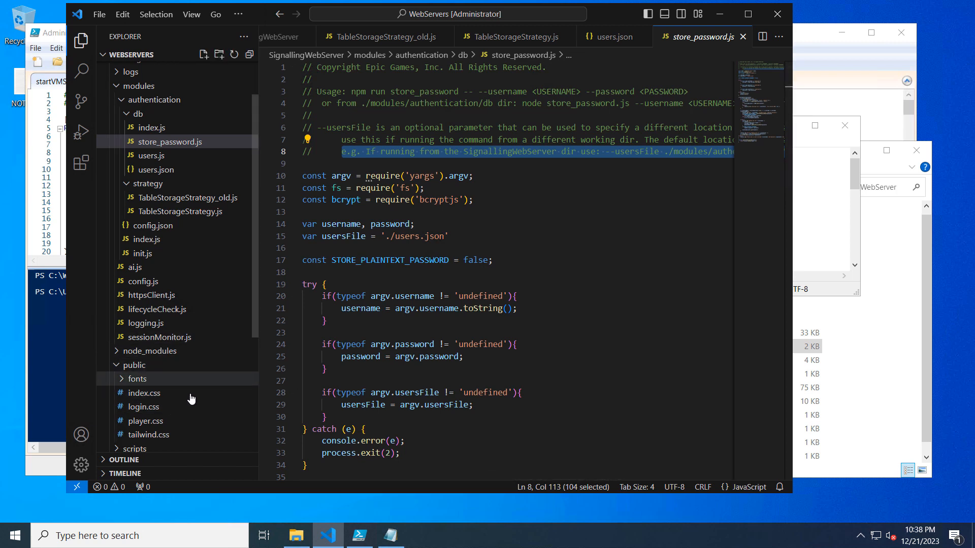
Step: Revisit the authentication block in cirrus.js, and compare TableStorageStrategy_old.js with TableStorageStrategy.js
{"action": "scroll", "coordinate": [191, 398], "scroll_direction": "down", "scroll_amount": 3}
{"action": "double_click", "coordinate": [164, 372]}
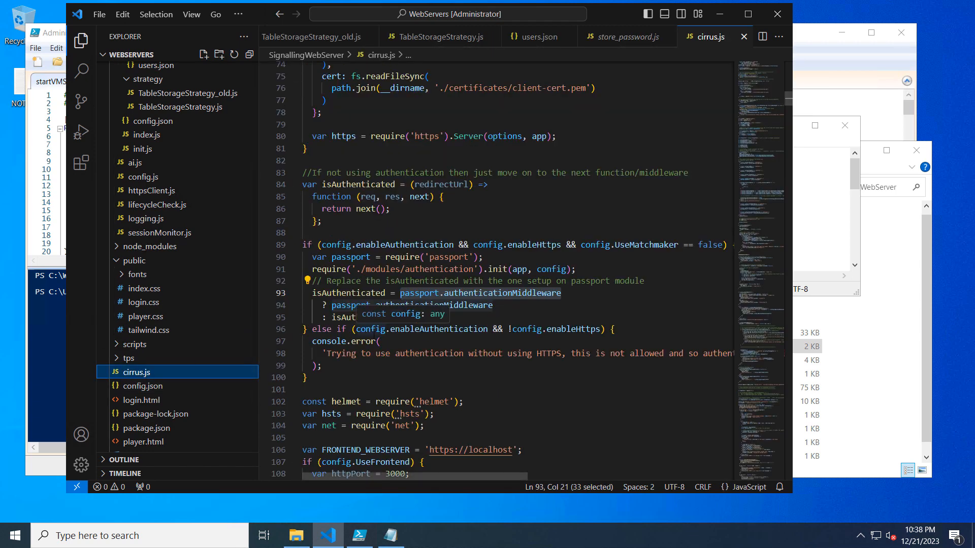
{"action": "left_click", "coordinate": [185, 93]}
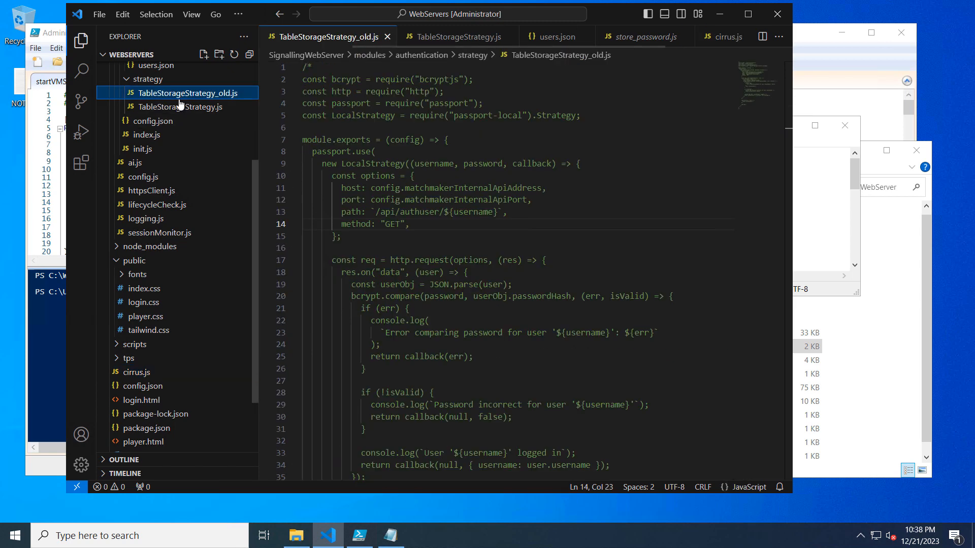
{"action": "left_click", "coordinate": [174, 107]}
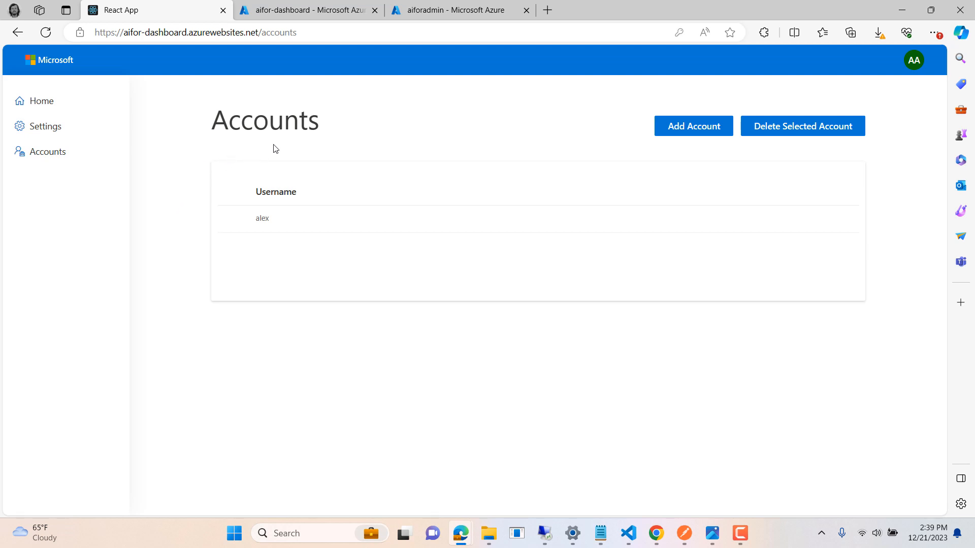
Step: Review the user entry on the dashboard's Accounts page and the STORAGECONNECTIONSTRING setting in the aifor-dashboard configuration
{"action": "left_click", "coordinate": [233, 219]}
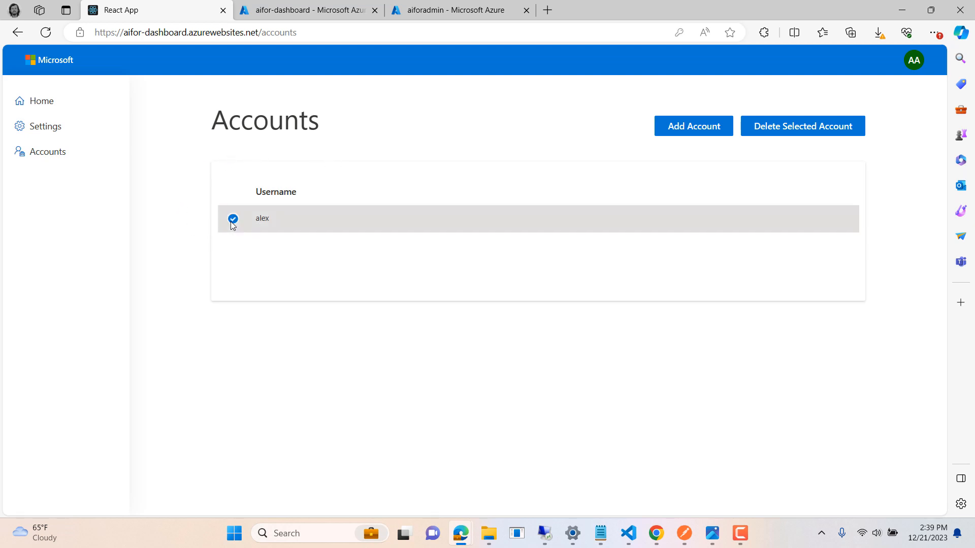
{"action": "left_click", "coordinate": [265, 196]}
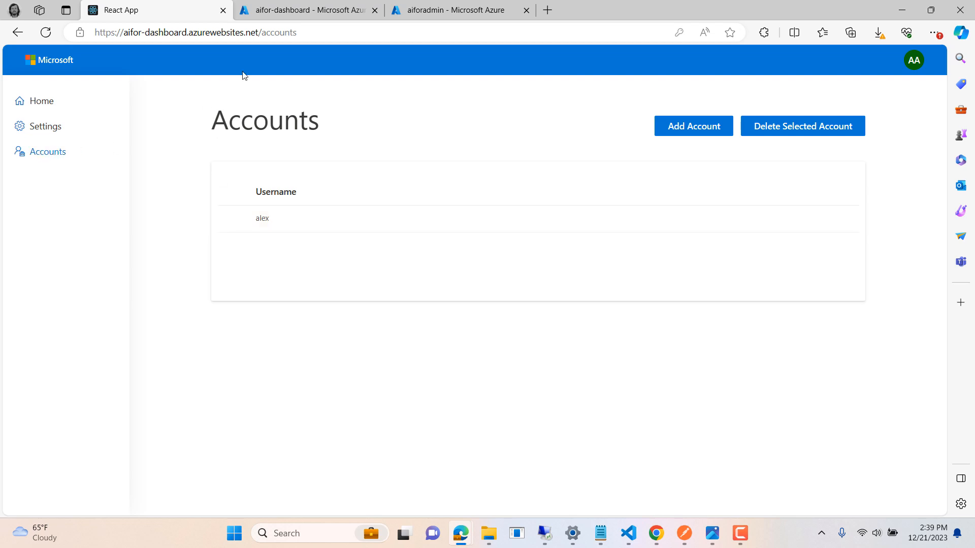
{"action": "key", "text": "ctrl+Tab"}
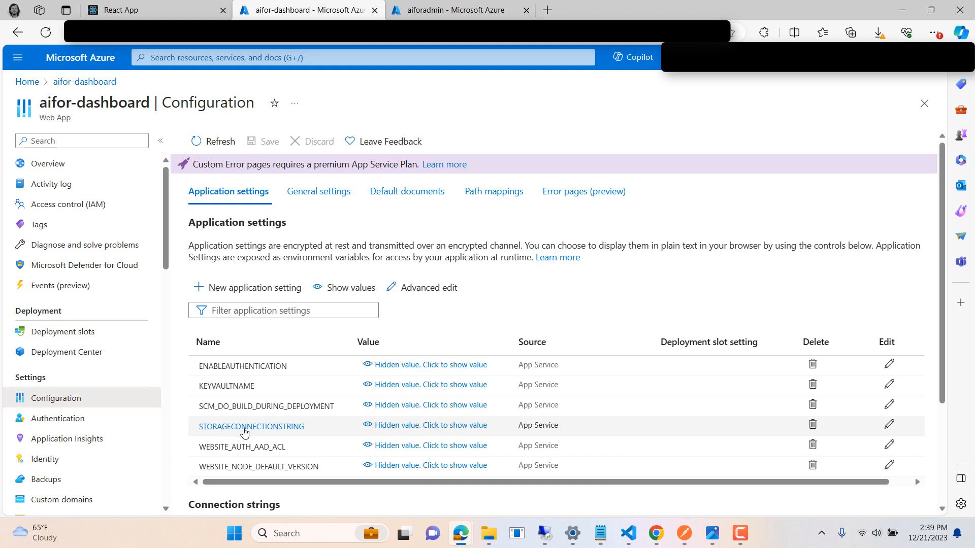
Step: Examine the user entity and its passwordHash column in the users table of the aiforadmin storage account
{"action": "left_click", "coordinate": [455, 14]}
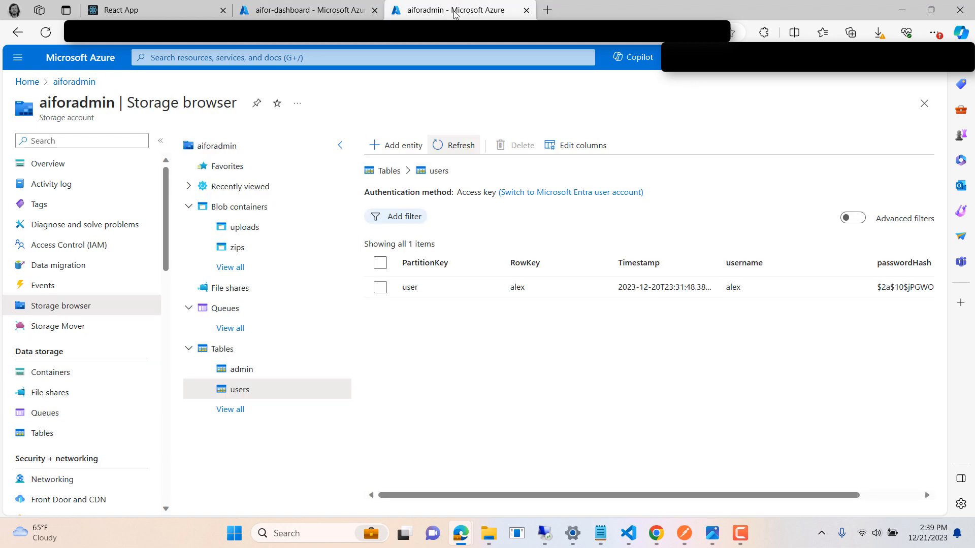
{"action": "left_click", "coordinate": [380, 287]}
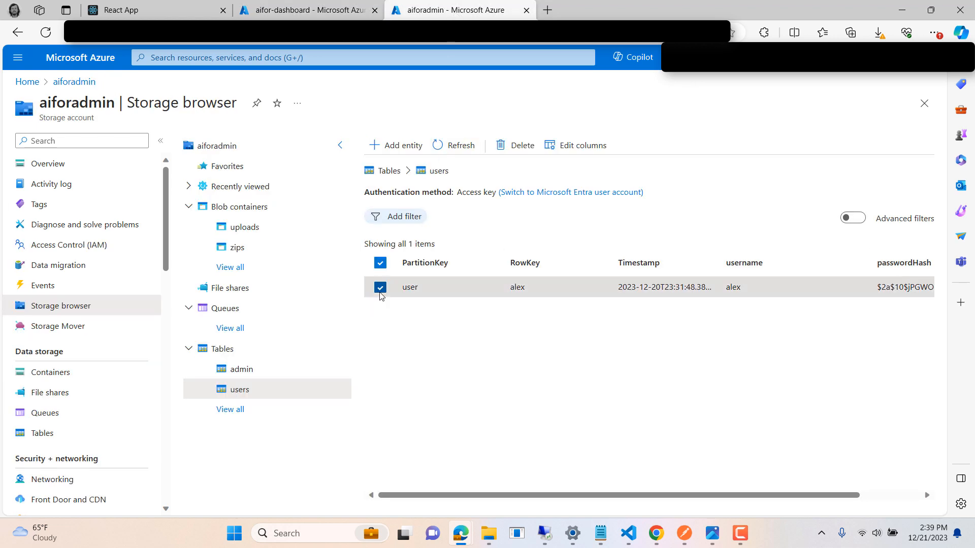
{"action": "left_click", "coordinate": [379, 289]}
{"action": "left_click", "coordinate": [379, 290]}
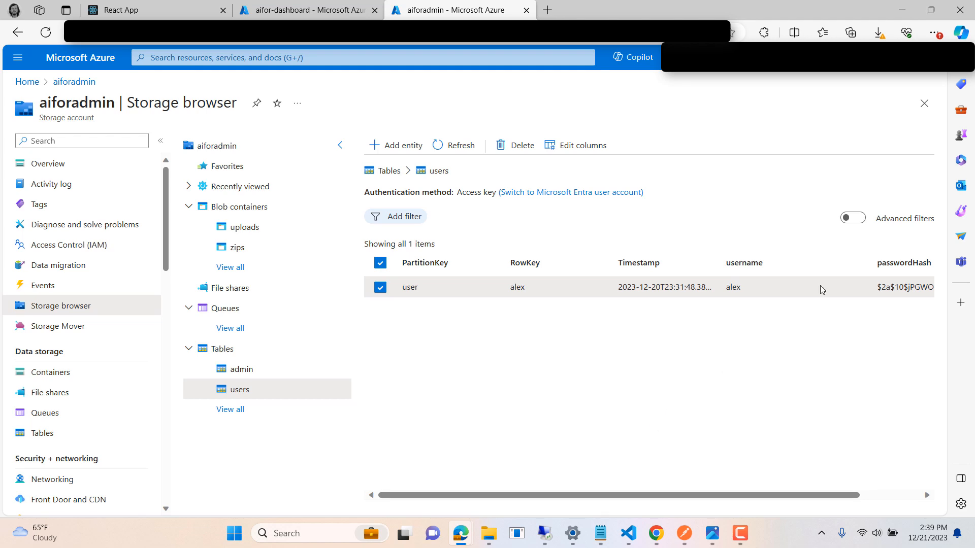
Step: Switch to the remote desktop session and locate the users JSON file in SignallingWebServer's modules/authentication/db folder
{"action": "left_click", "coordinate": [544, 533]}
{"action": "left_click", "coordinate": [295, 531]}
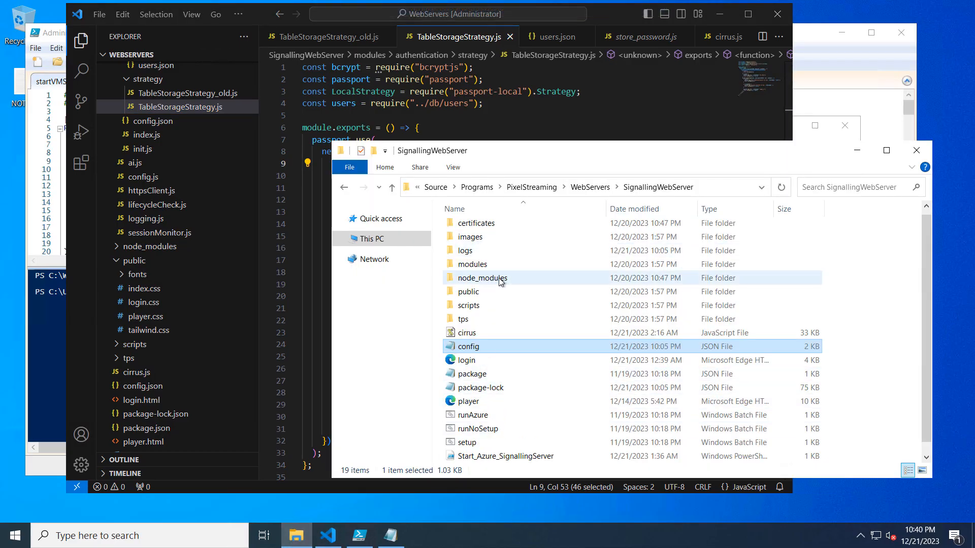
{"action": "double_click", "coordinate": [483, 265]}
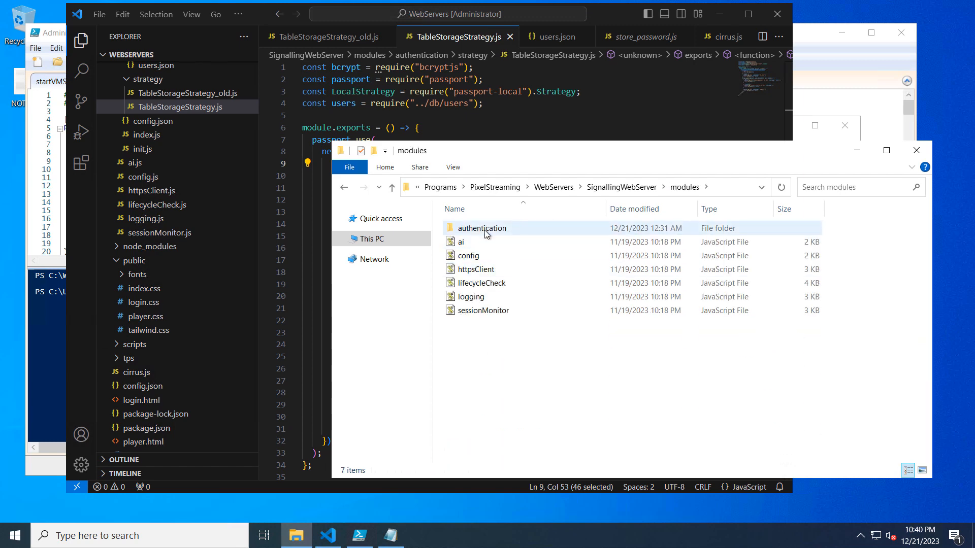
{"action": "double_click", "coordinate": [473, 229]}
{"action": "double_click", "coordinate": [470, 231]}
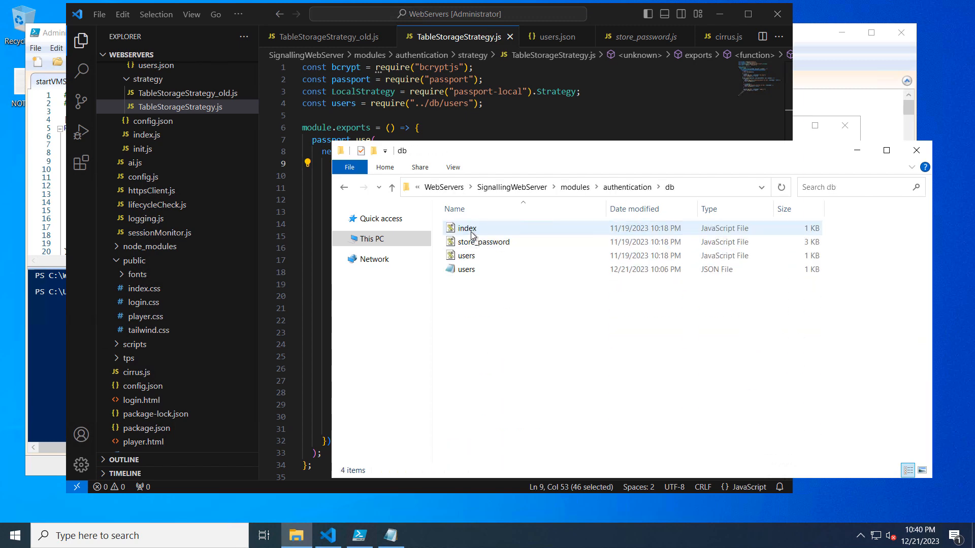
{"action": "left_click", "coordinate": [466, 271]}
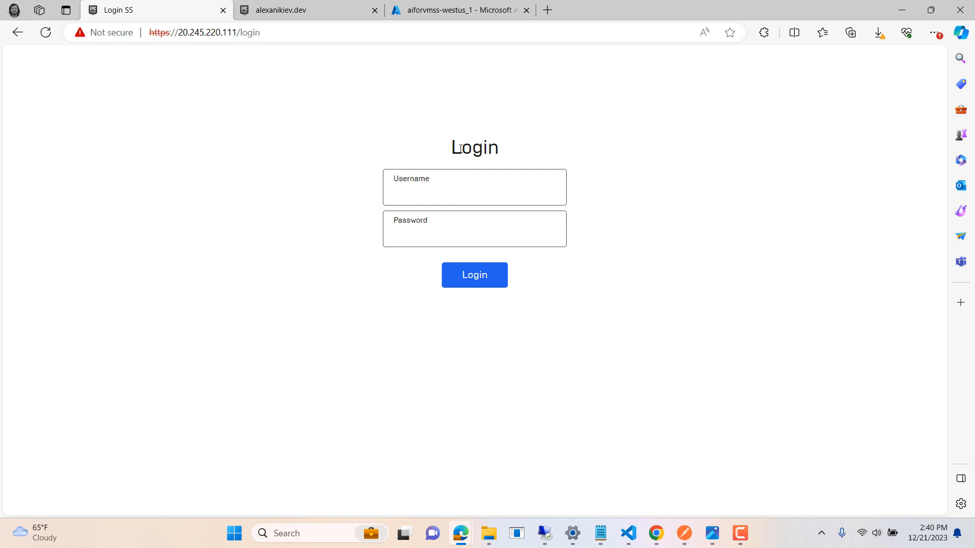
Step: Examine the DNS name, public IP and private IP connection options for the aiforvmss-westus_1 scale set instance
{"action": "left_click", "coordinate": [444, 12]}
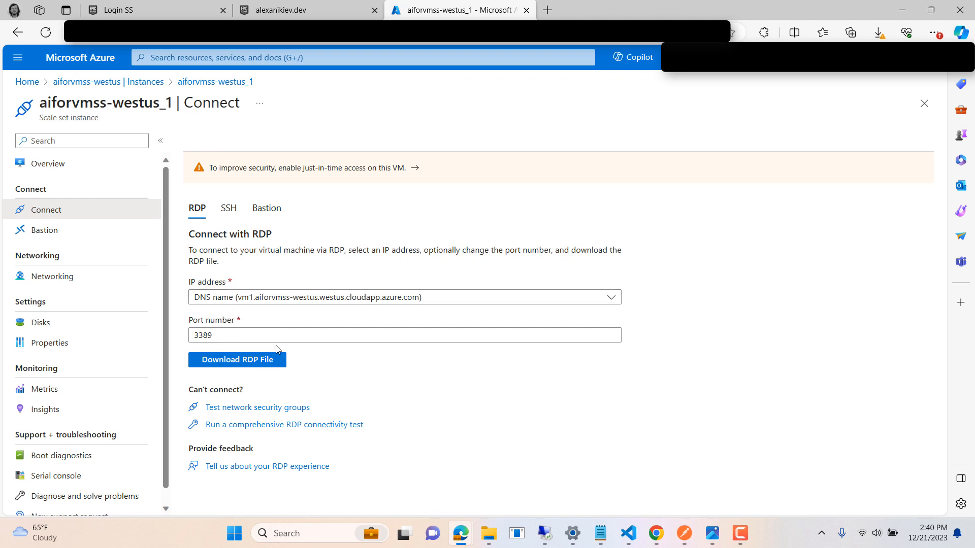
{"action": "left_click", "coordinate": [277, 300]}
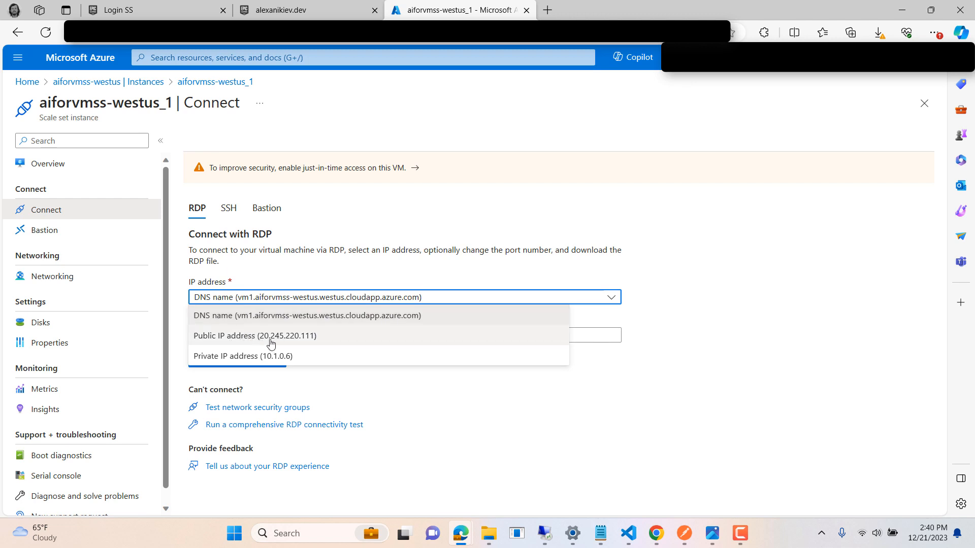
{"action": "left_click", "coordinate": [429, 398]}
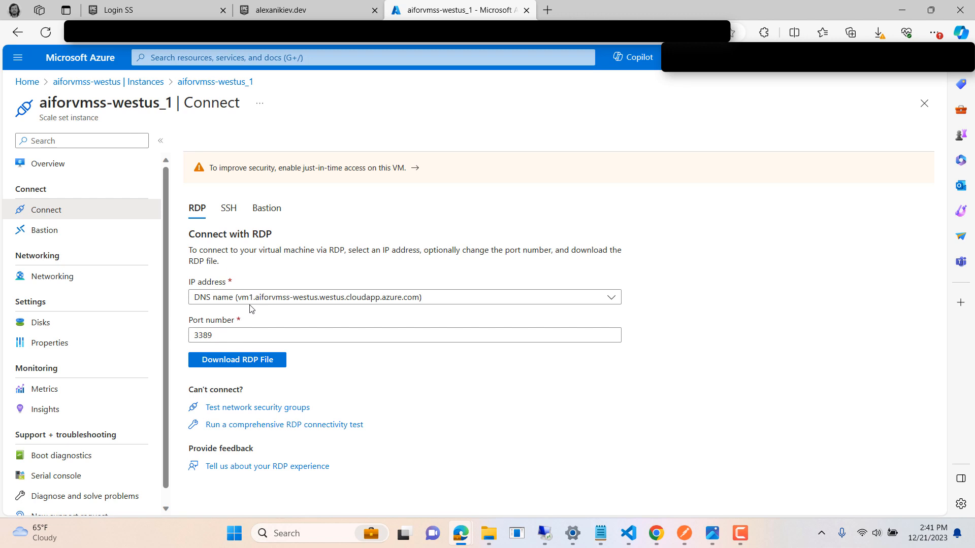
Step: Switch to the domain's DNS records in Chrome and examine the www CNAME record and its Azure VM target
{"action": "key", "text": "alt+Tab"}
{"action": "left_click", "coordinate": [232, 286]}
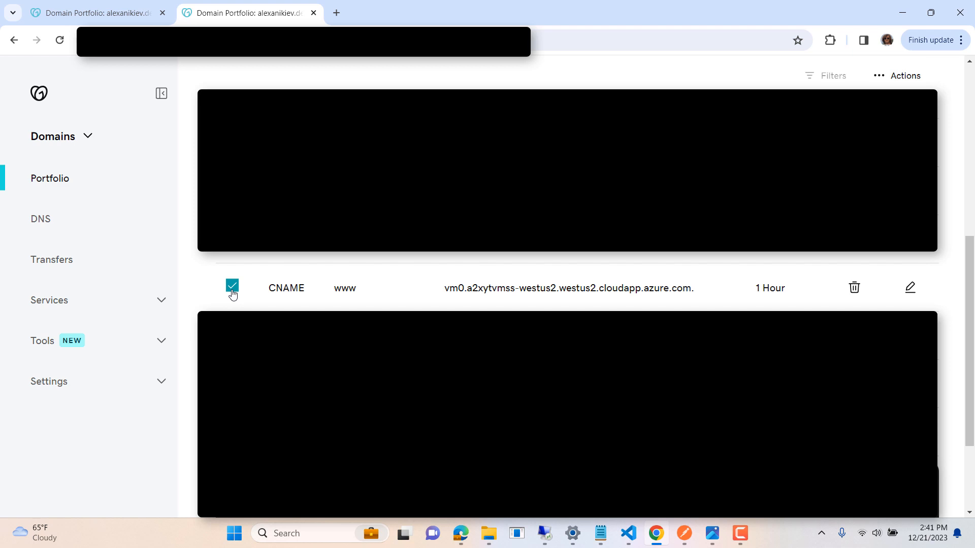
{"action": "left_click", "coordinate": [232, 295]}
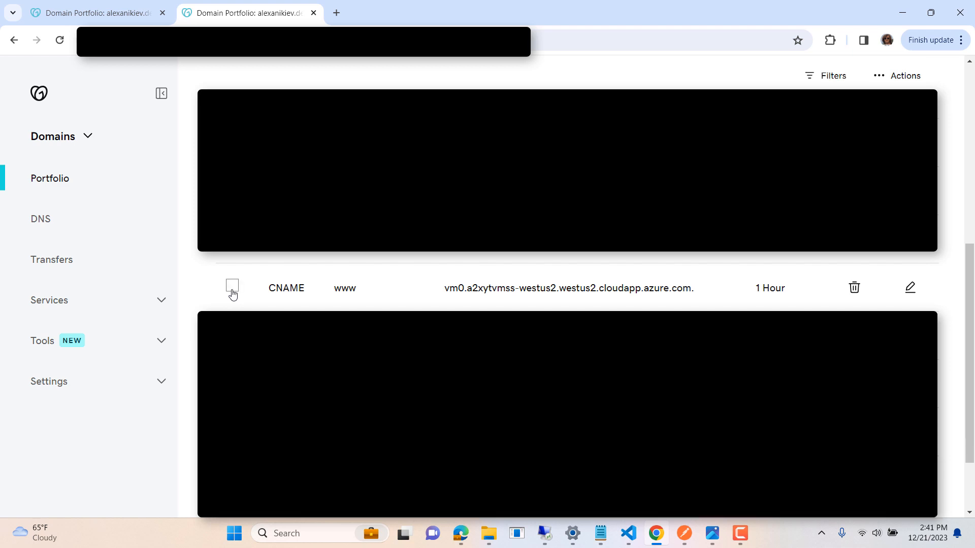